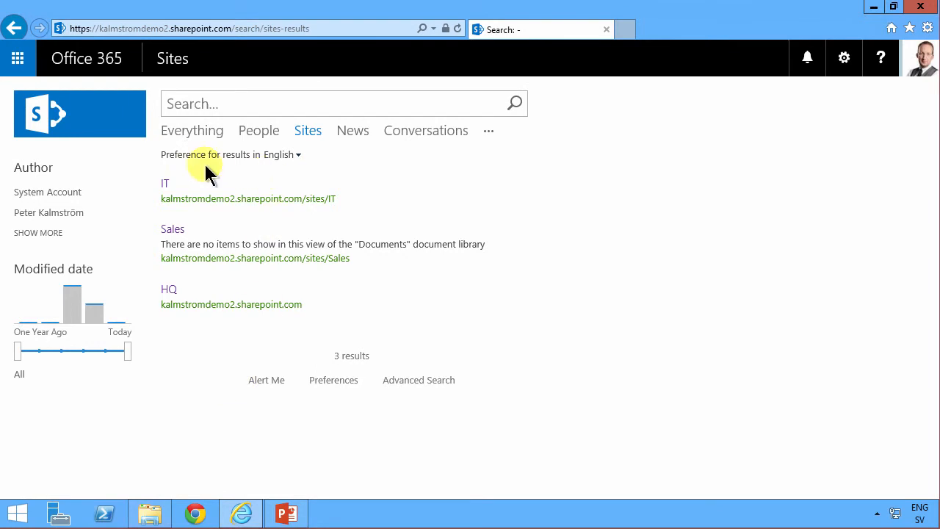
# Save the organization chart SmartArt on the slide as a PNG picture named Intranet in Pictures, replacing the existing file.
pyautogui.moveTo(214, 227)
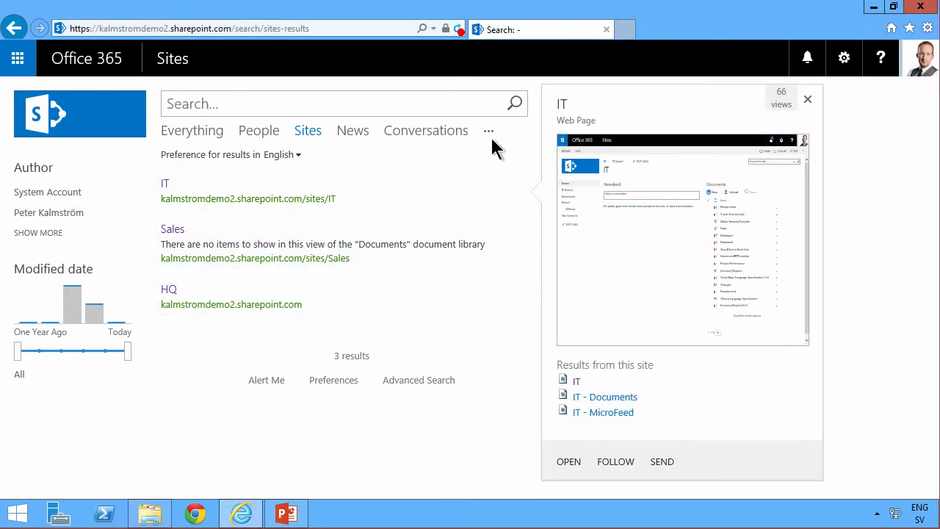
pyautogui.click(348, 259)
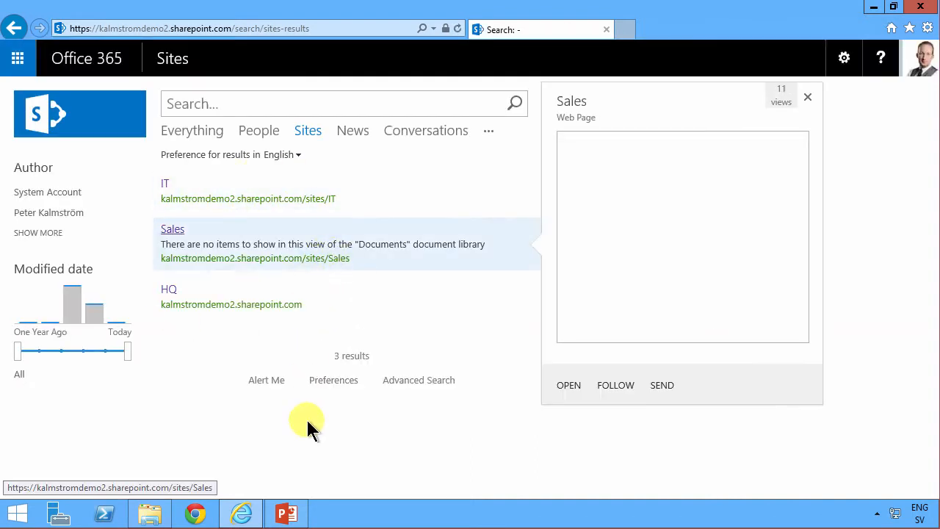
pyautogui.click(287, 513)
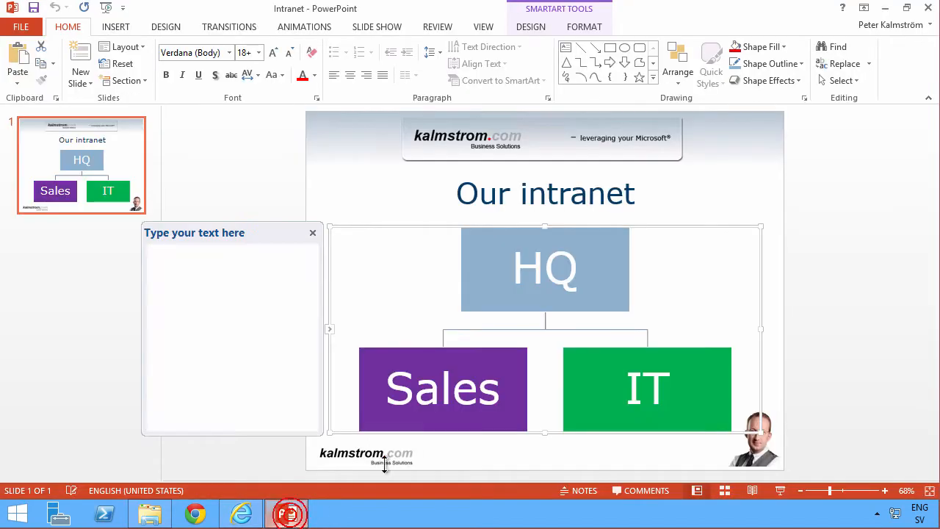
pyautogui.click(415, 210)
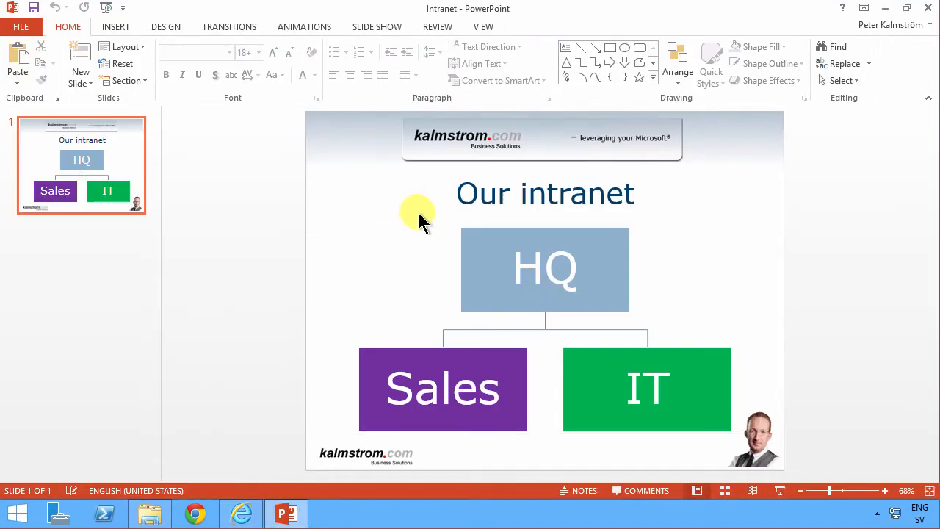
pyautogui.click(448, 233)
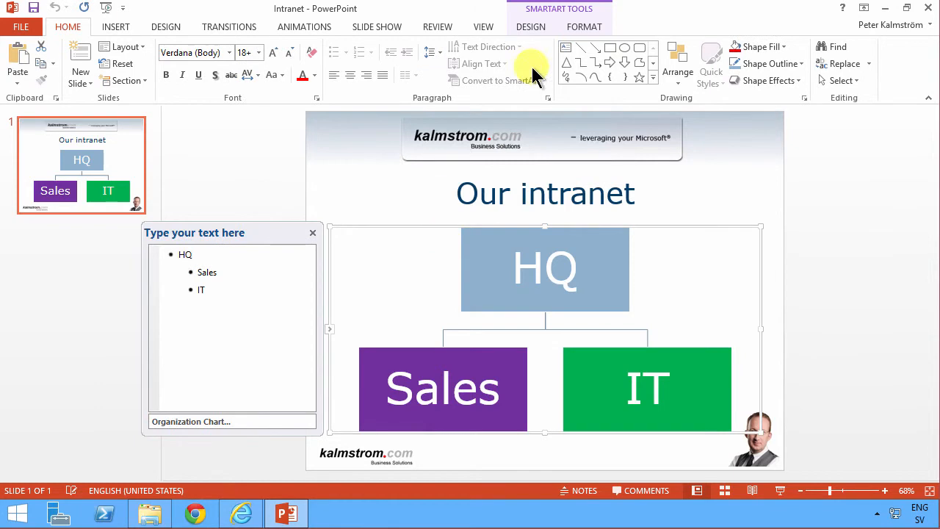
pyautogui.rightClick(371, 245)
pyautogui.click(426, 399)
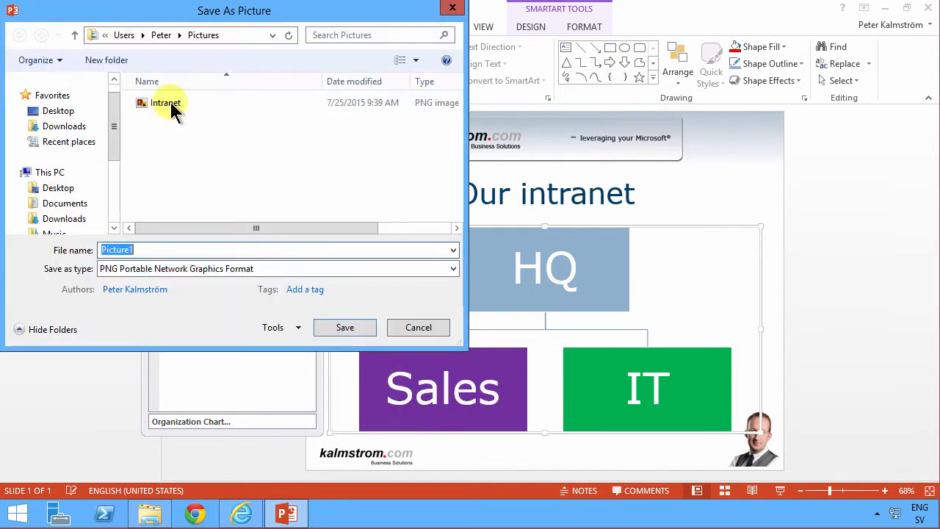
pyautogui.click(168, 107)
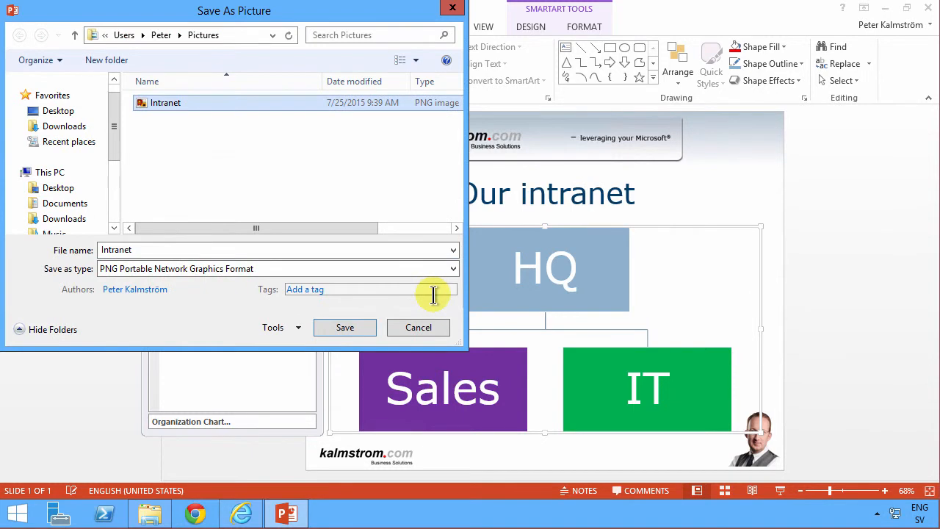
pyautogui.click(335, 326)
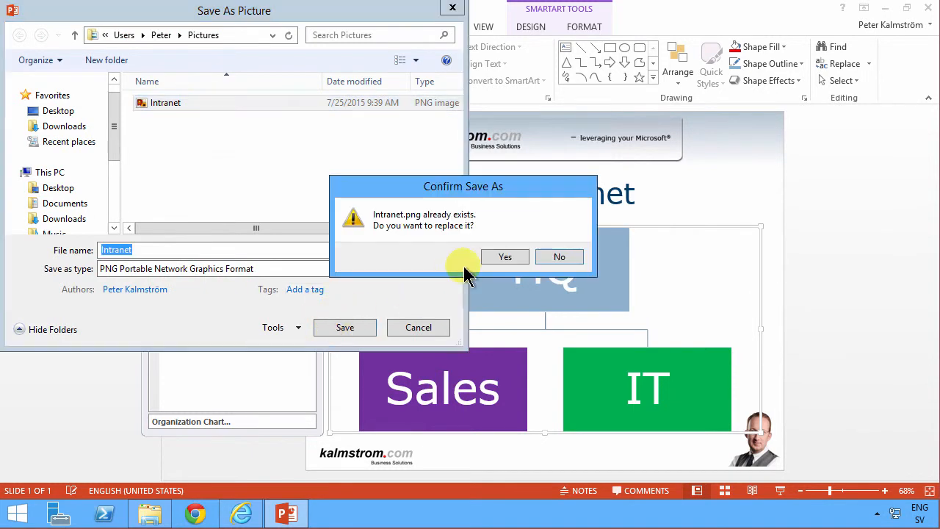
pyautogui.click(504, 257)
# Open the Intranet picture from the Pictures folder for editing in Paint and maximize the window.
pyautogui.click(150, 514)
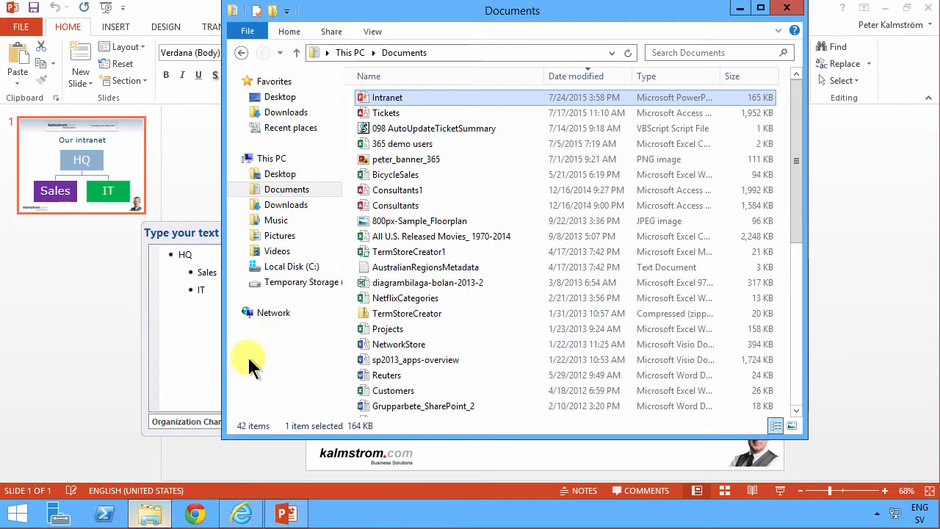
pyautogui.click(281, 236)
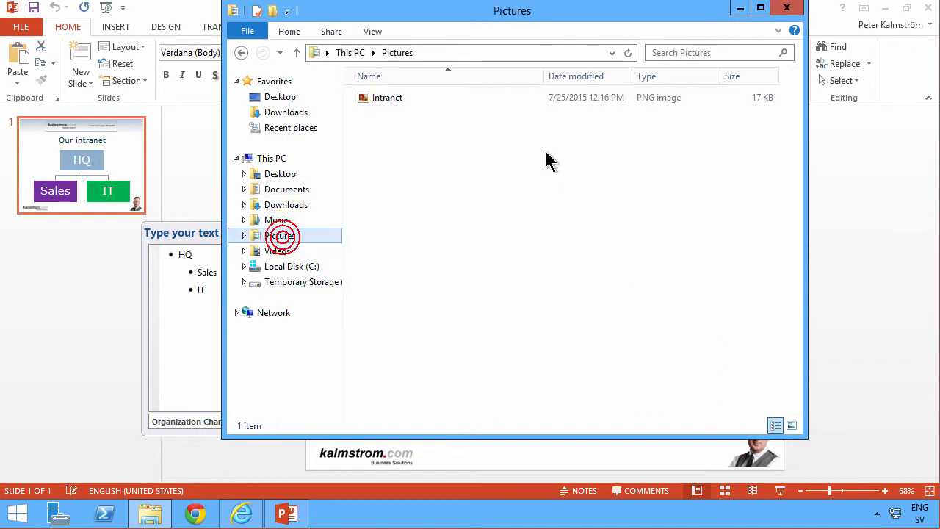
pyautogui.rightClick(385, 104)
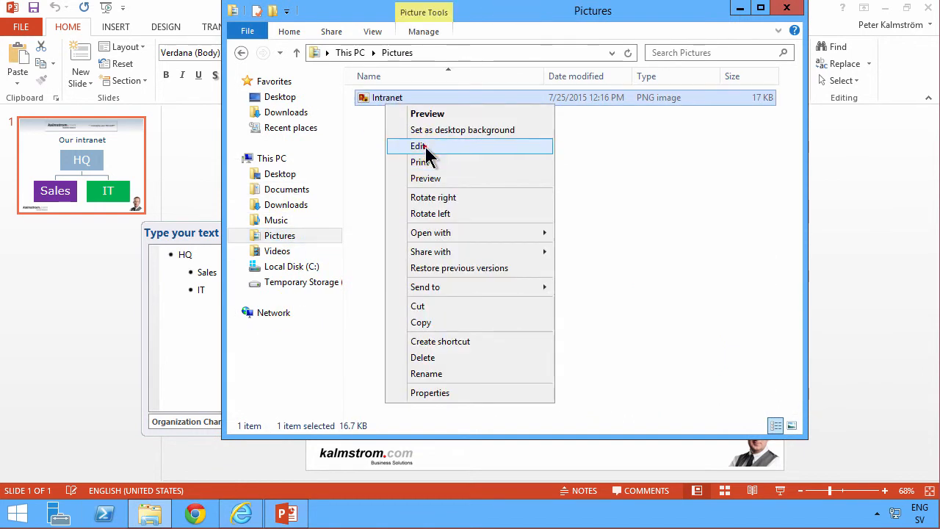
pyautogui.click(426, 147)
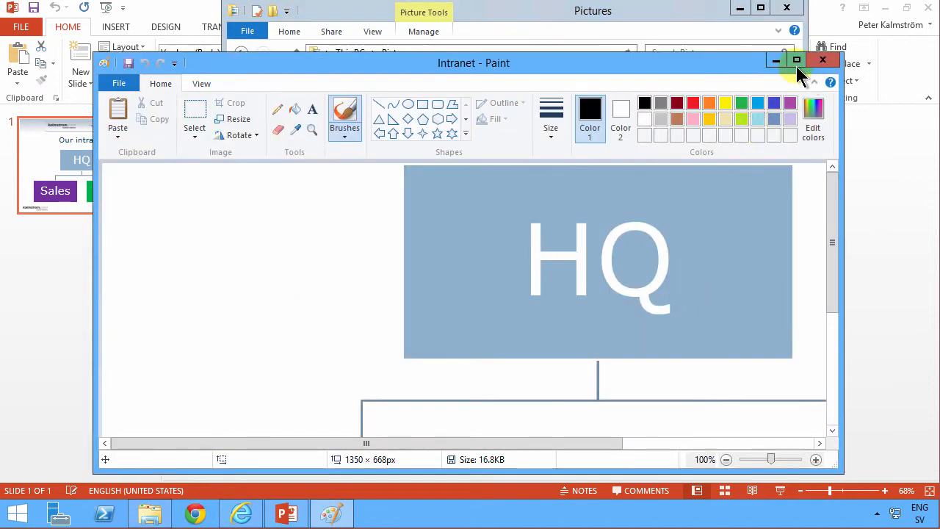
pyautogui.click(797, 62)
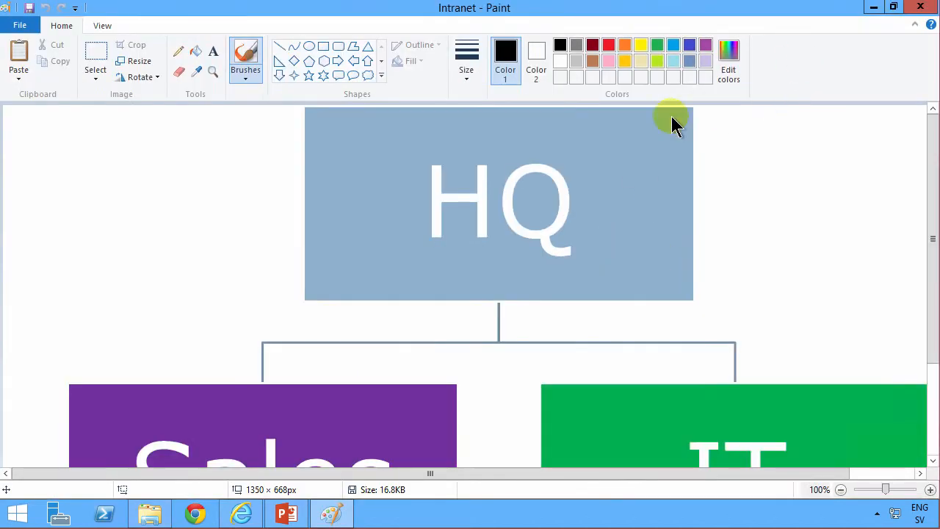
# Resize the picture to 500 pixels wide with aspect ratio maintained, save it and close Paint.
pyautogui.click(103, 26)
pyautogui.click(61, 26)
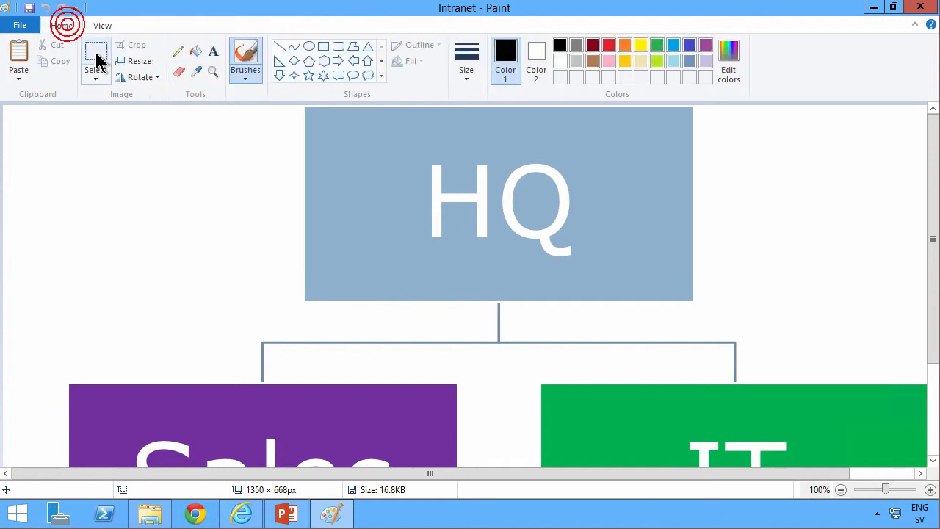
pyautogui.click(128, 62)
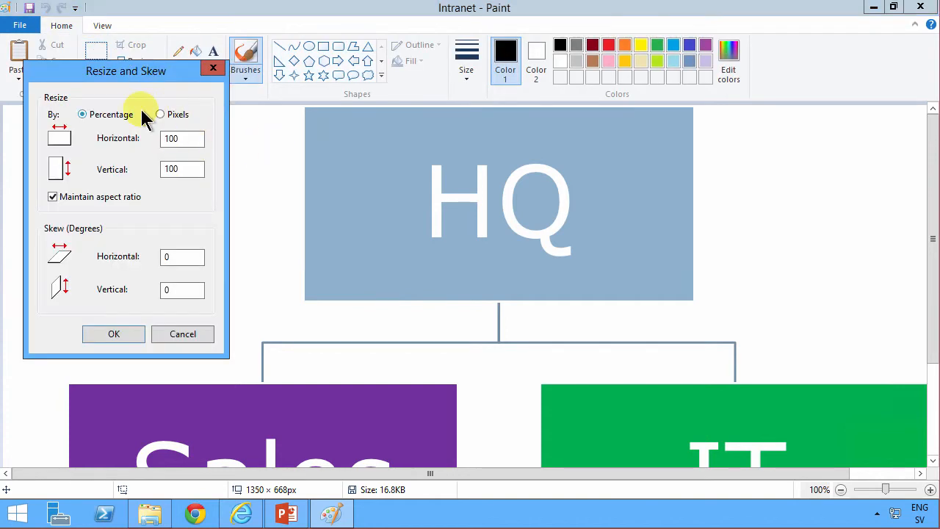
pyautogui.click(179, 140)
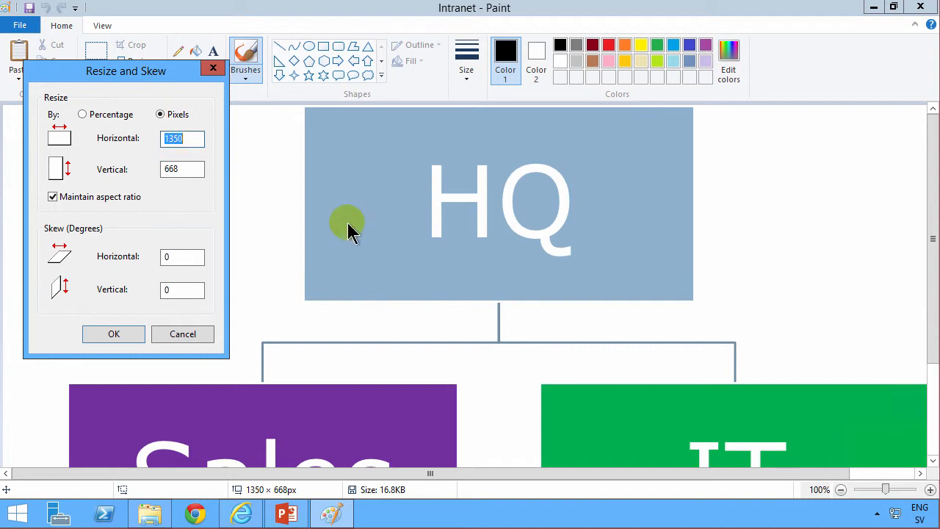
pyautogui.write('5')
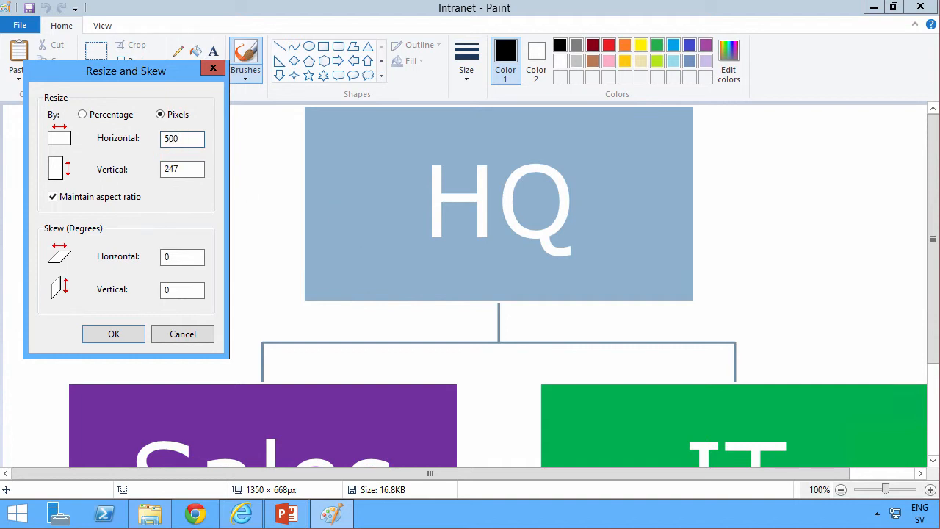
pyautogui.click(114, 334)
pyautogui.click(29, 8)
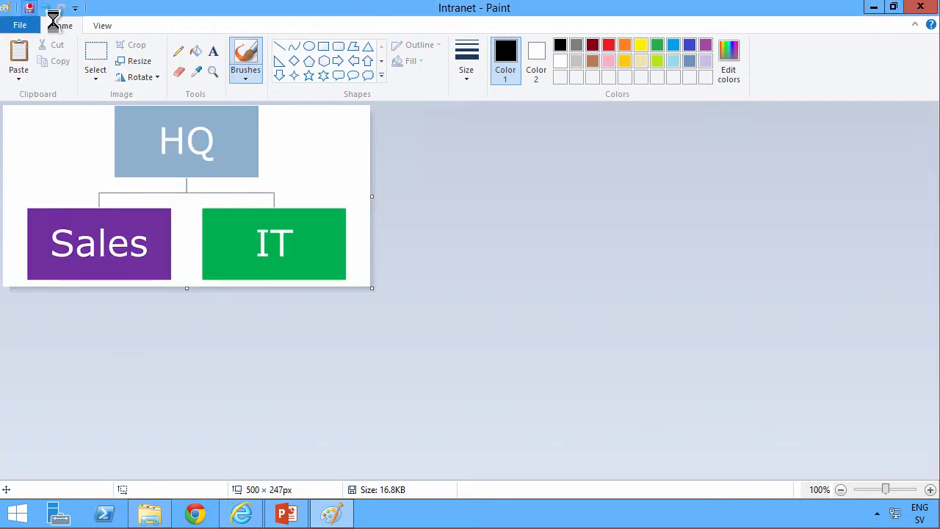
pyautogui.click(927, 9)
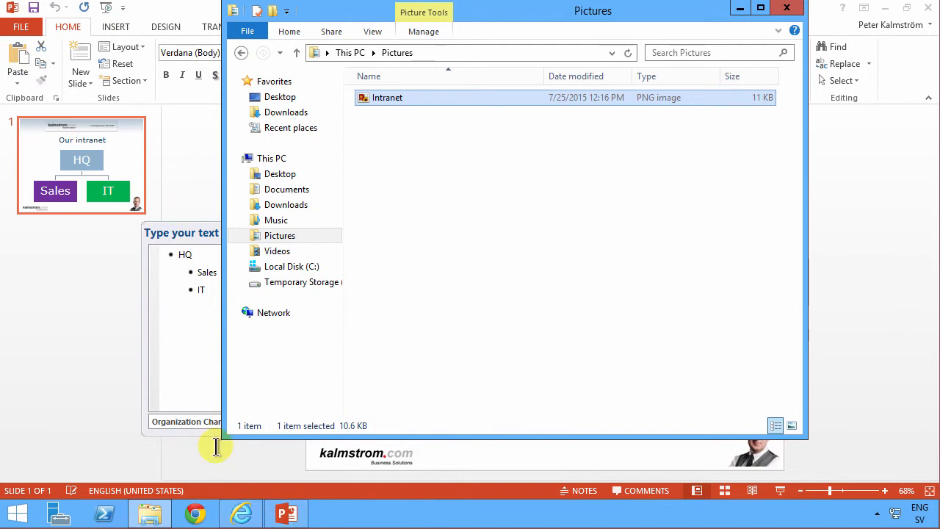
# Launch SharePoint Designer 2010 and open the recent search site at kalmstromdemo2.sharepoint.com/search.
pyautogui.click(242, 514)
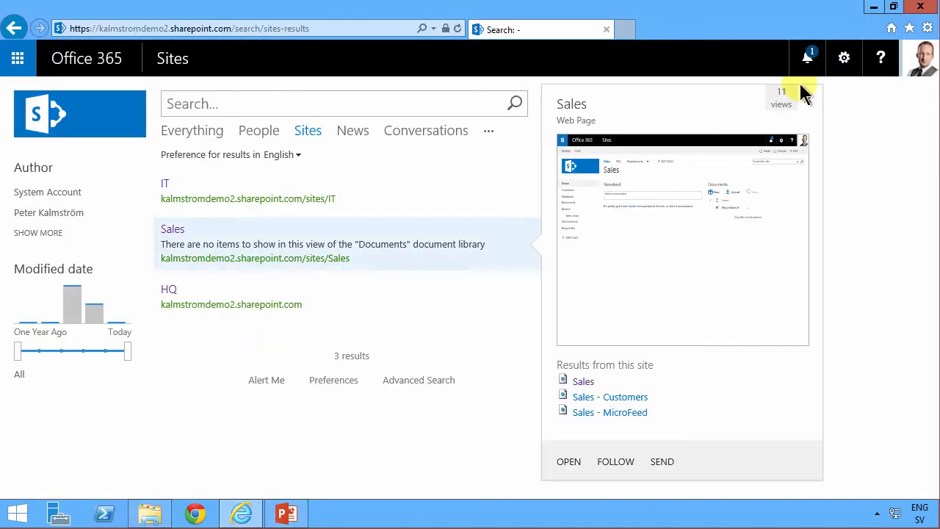
pyautogui.click(320, 441)
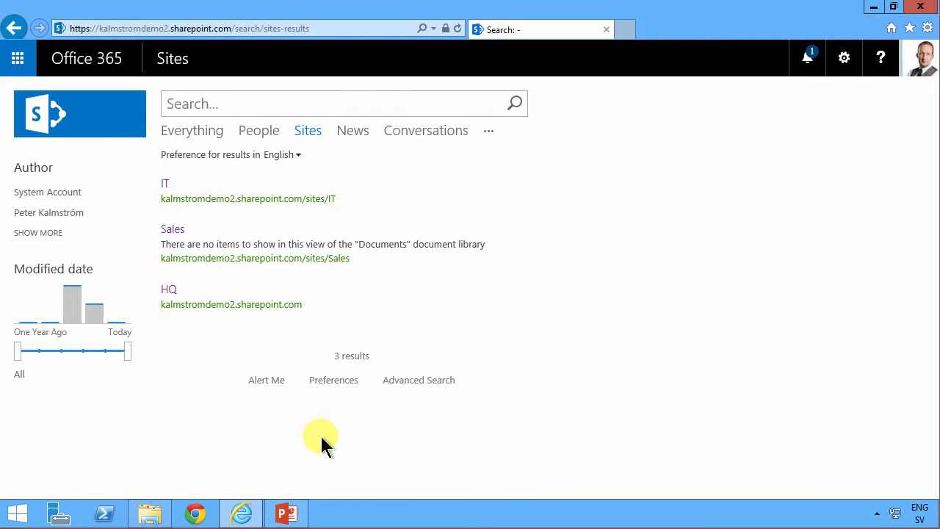
pyautogui.press('super')
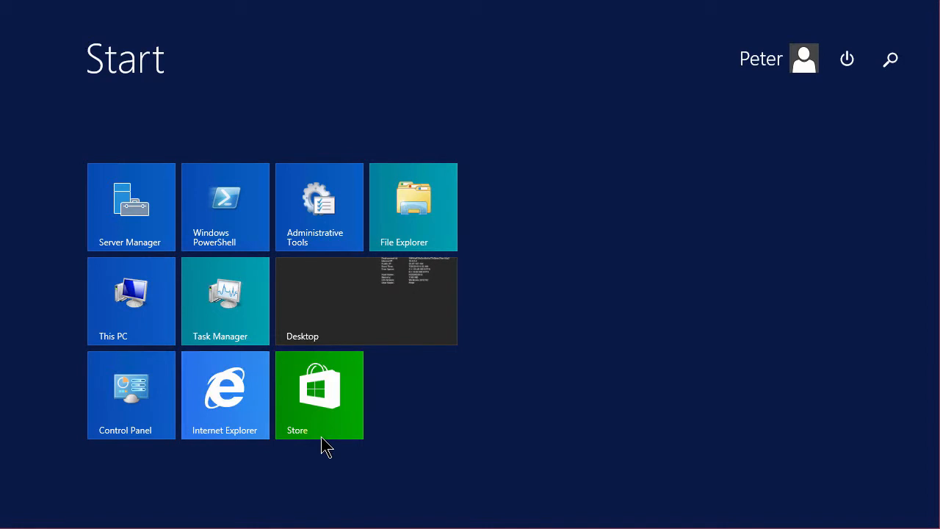
pyautogui.write('designer 2010')
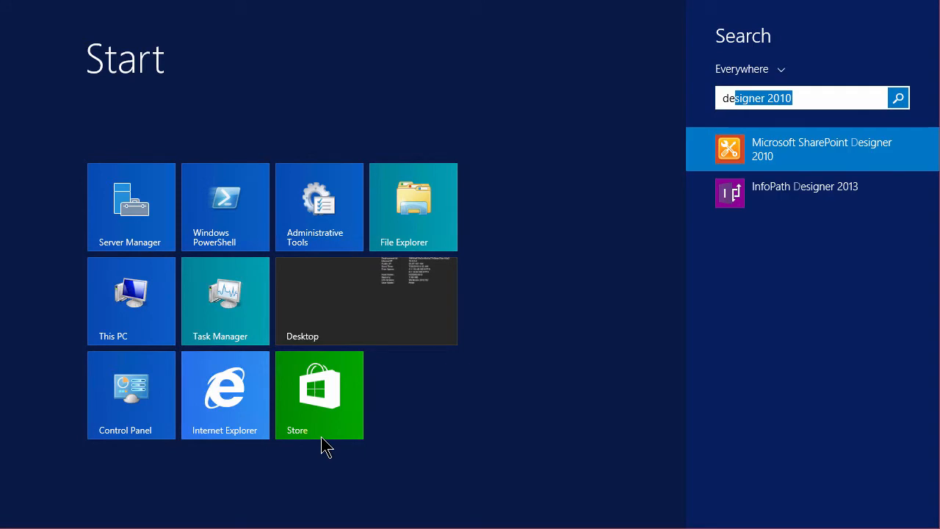
pyautogui.click(820, 150)
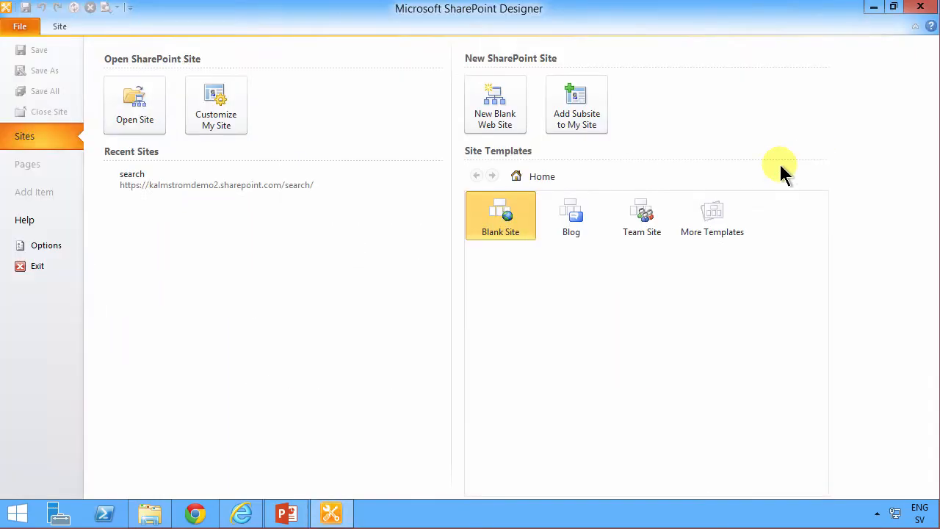
pyautogui.click(220, 182)
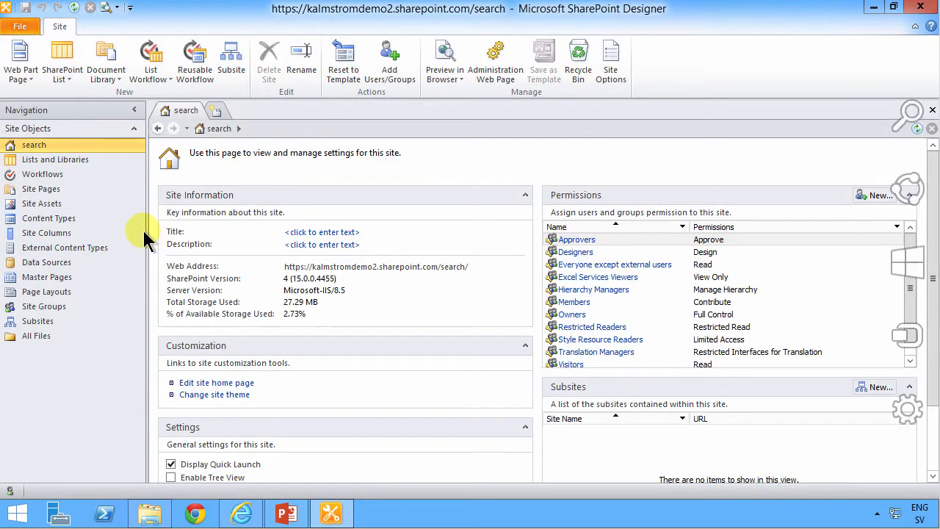
# Import the Intranet picture from the Pictures folder into the site's Site Assets.
pyautogui.click(41, 204)
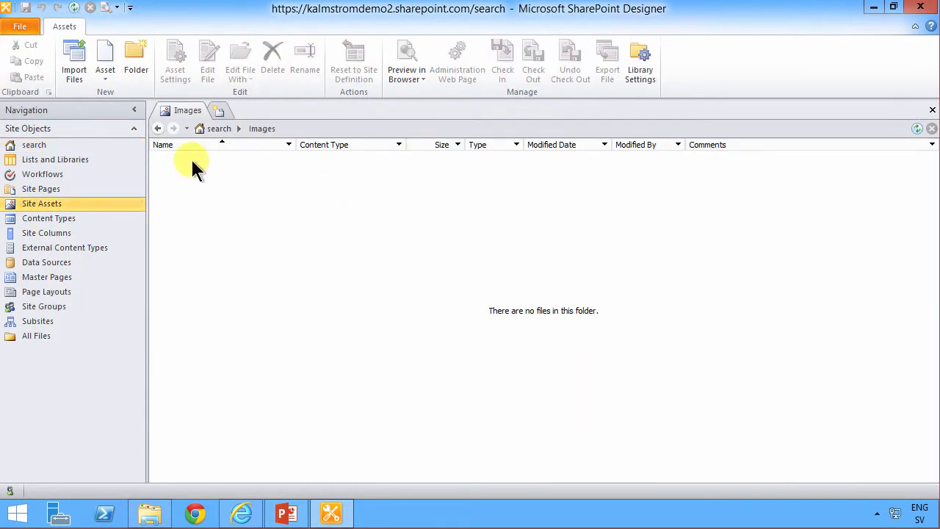
pyautogui.click(80, 71)
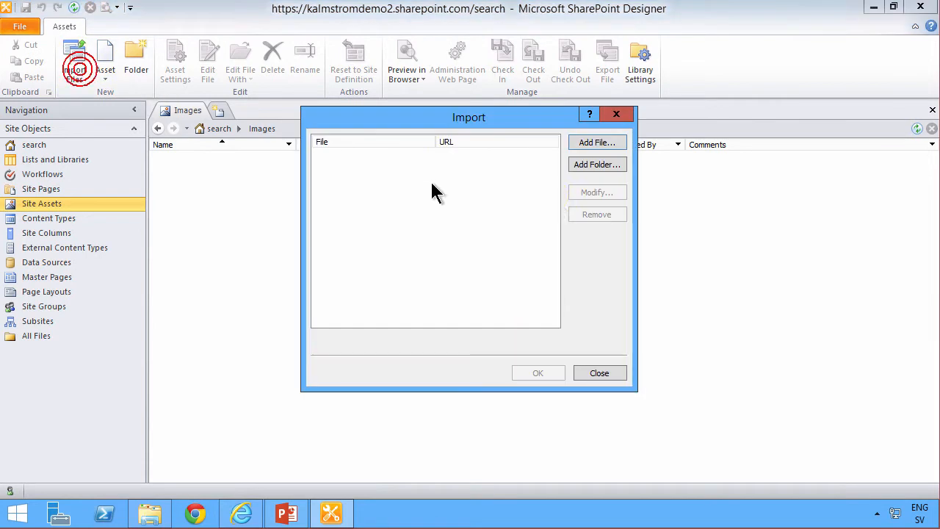
pyautogui.click(596, 147)
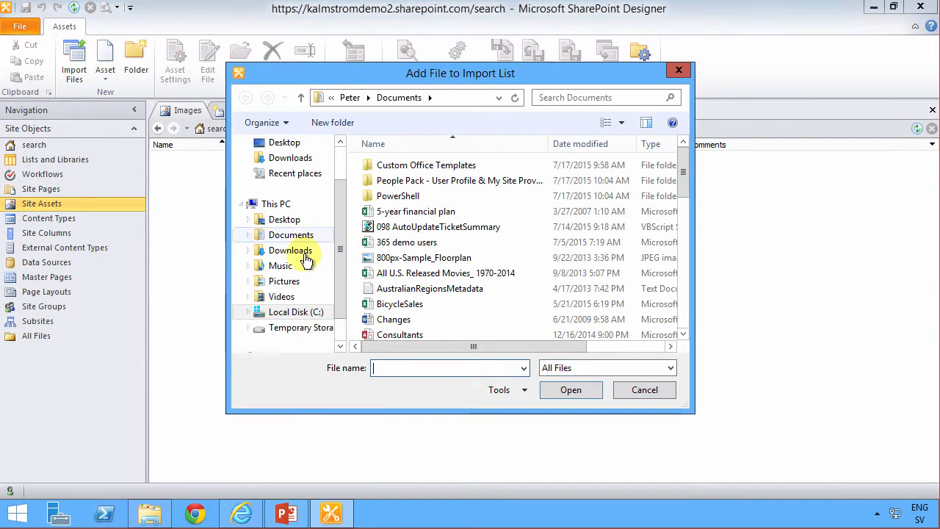
pyautogui.click(285, 283)
pyautogui.doubleClick(389, 164)
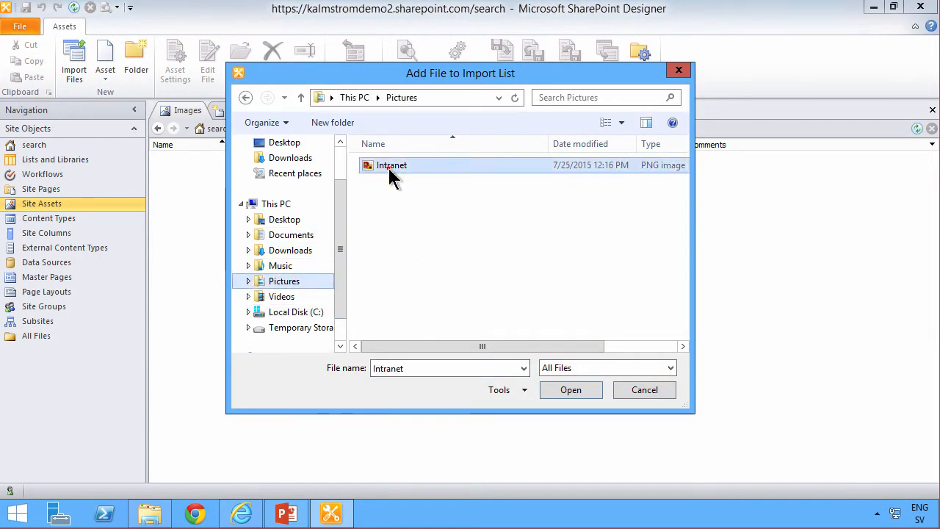
pyautogui.click(540, 374)
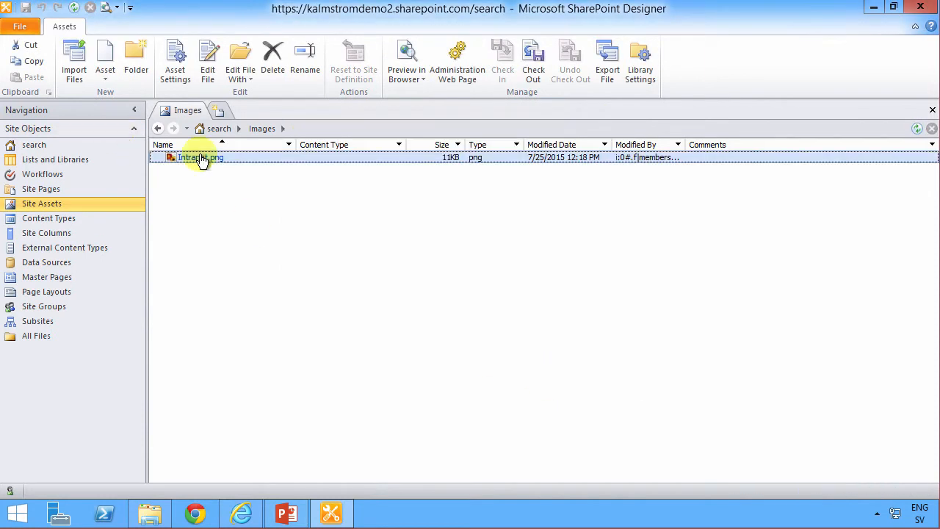
# Copy the Intranet.png location URL from the file's properties.
pyautogui.rightClick(202, 158)
pyautogui.click(249, 424)
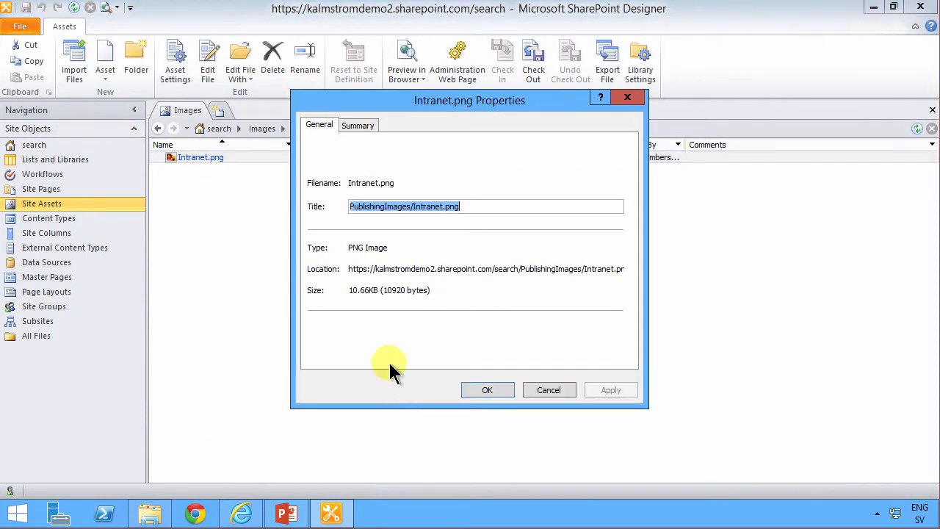
pyautogui.moveTo(349, 269); pyautogui.dragTo(638, 267)
pyautogui.rightClick(511, 267)
pyautogui.click(539, 309)
pyautogui.click(487, 390)
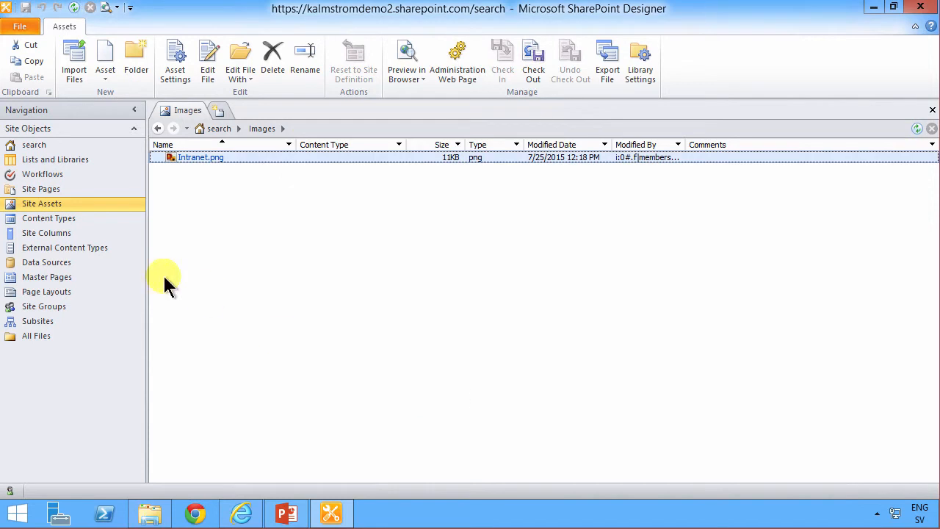
# Create a new page in Site Pages and rename it Intranet.aspx.
pyautogui.click(45, 188)
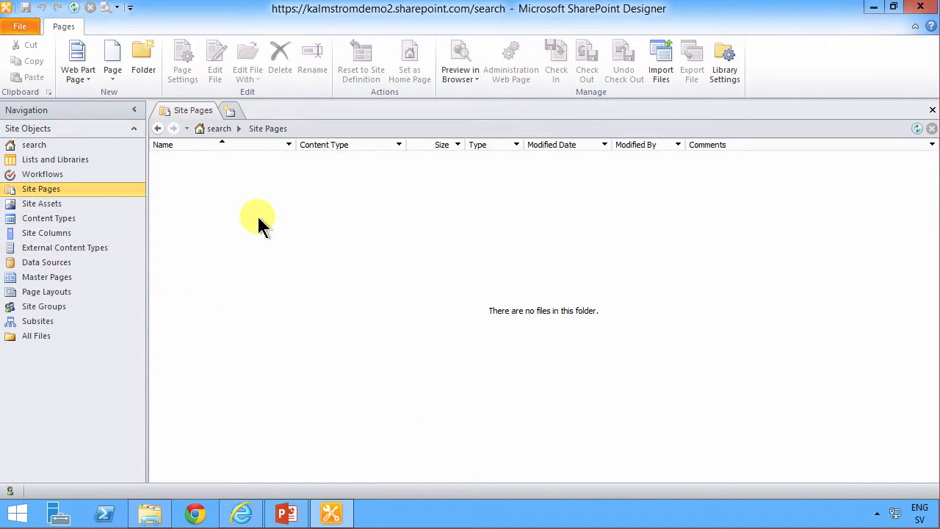
pyautogui.click(112, 77)
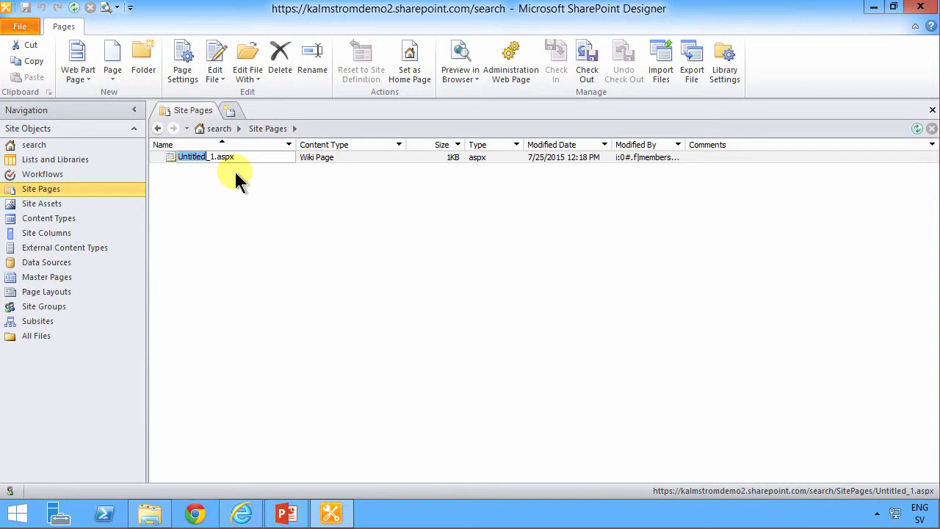
pyautogui.write('Intrane')
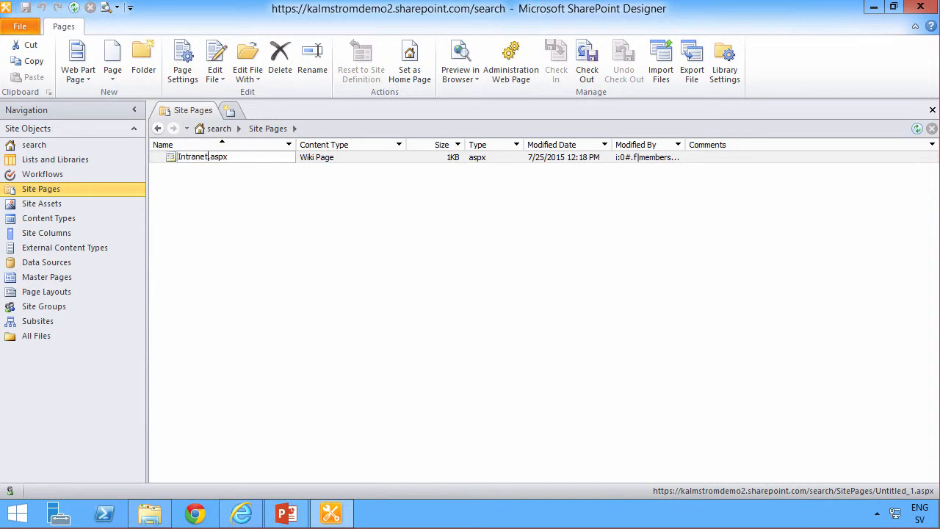
pyautogui.press('Return')
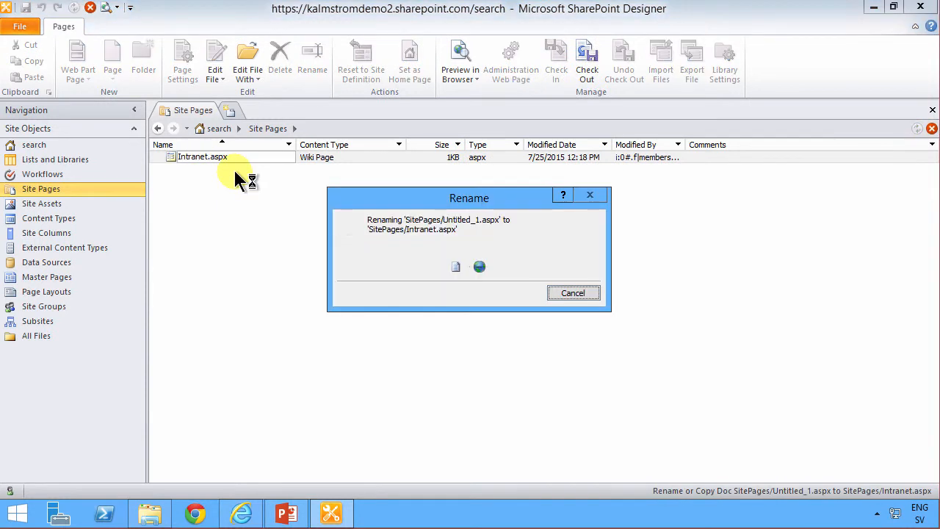
pyautogui.press('Return')
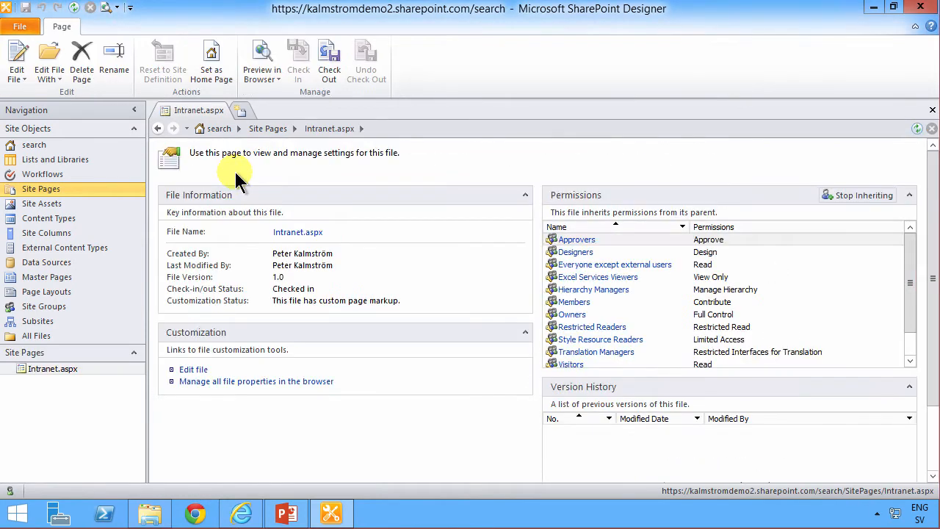
# Open the Intranet.aspx page for editing and switch to Design view.
pyautogui.click(193, 369)
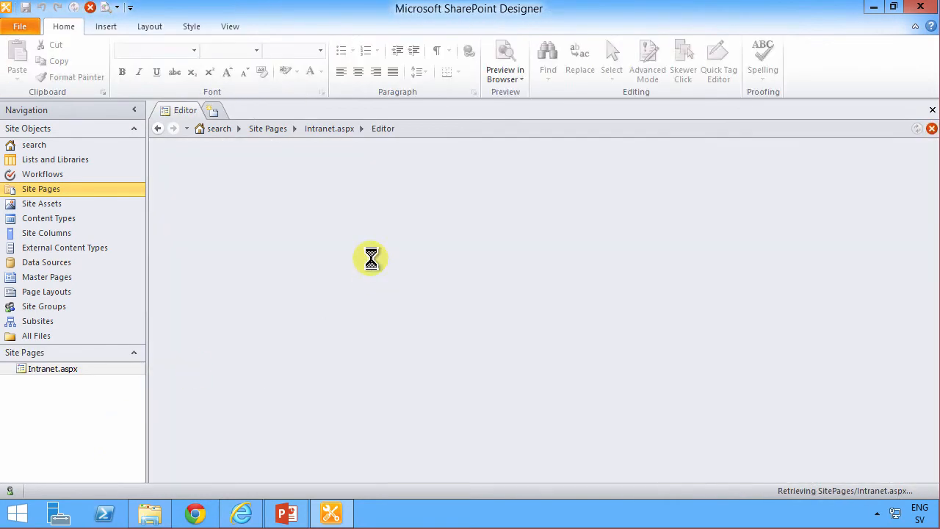
pyautogui.click(440, 276)
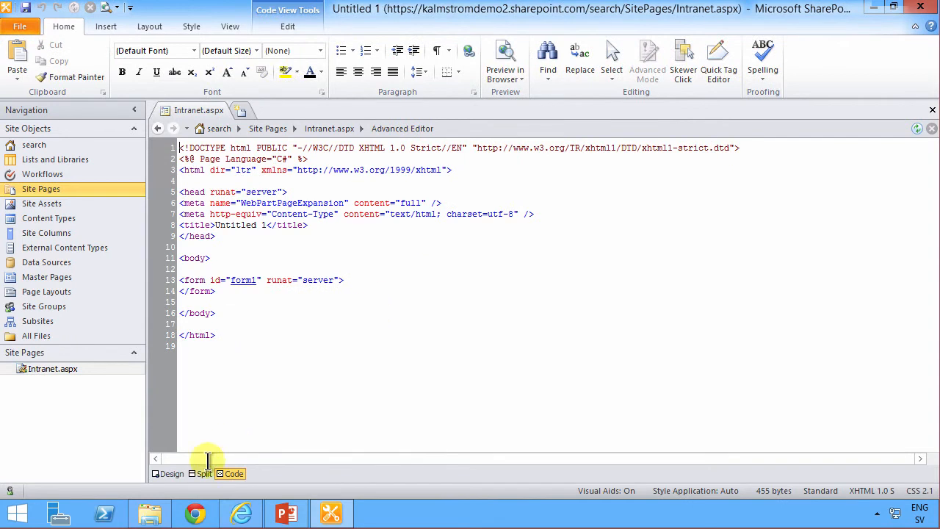
pyautogui.click(171, 473)
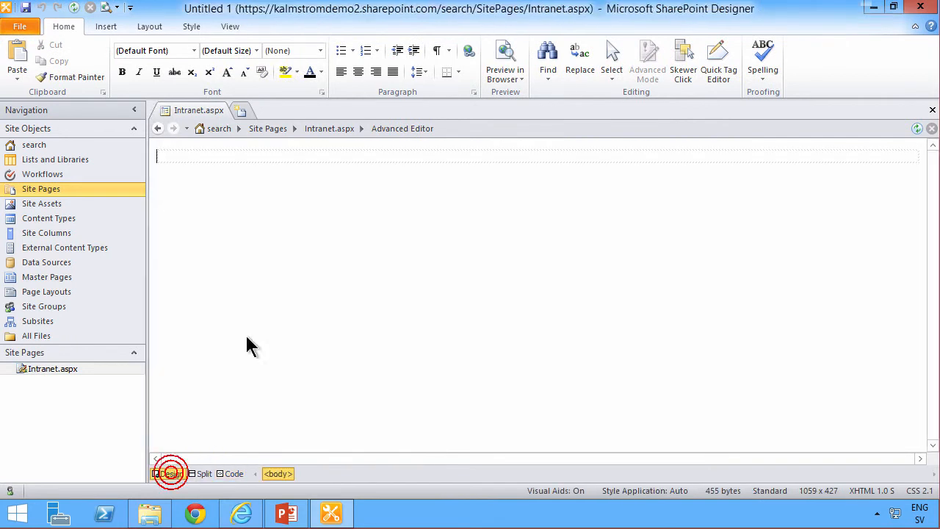
# Insert a picture on the page by pasting the copied Intranet.png URL, leaving the alternate text empty.
pyautogui.click(107, 26)
pyautogui.click(55, 58)
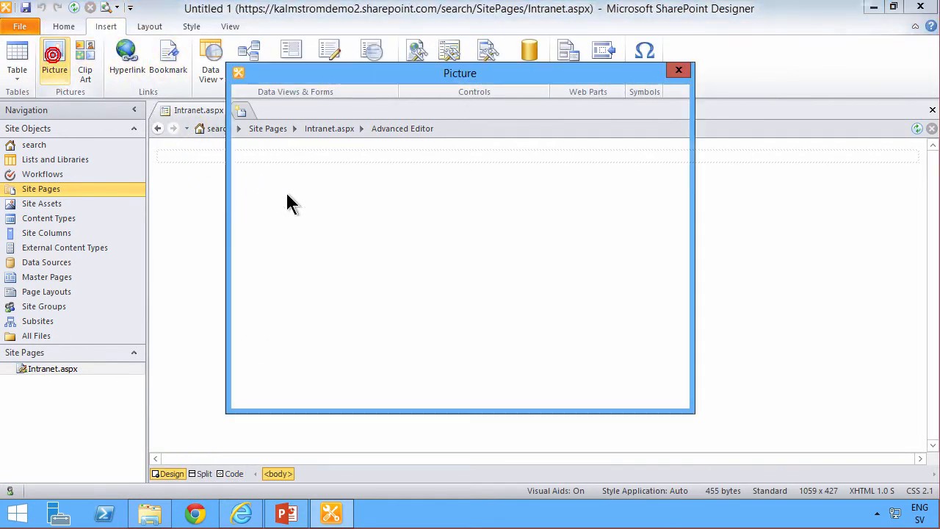
pyautogui.hotkey('ctrl', 'v')
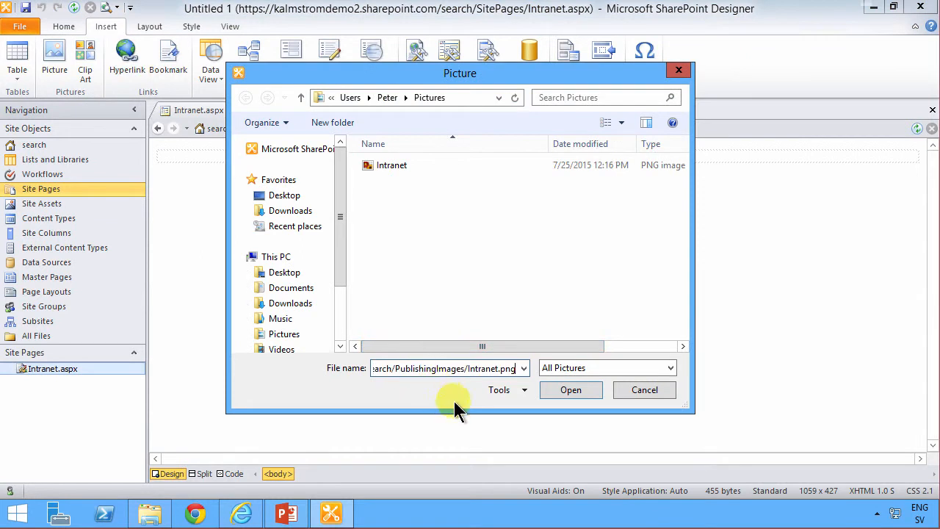
pyautogui.click(570, 391)
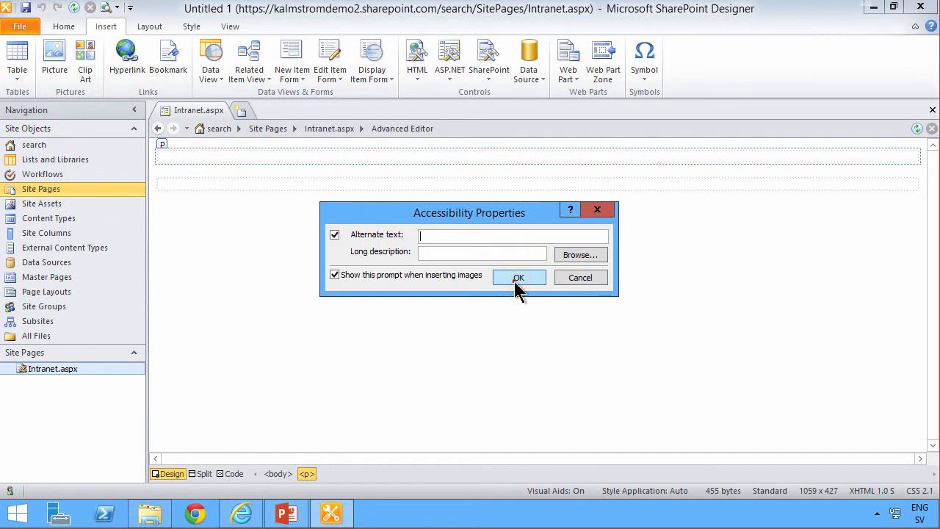
pyautogui.click(515, 281)
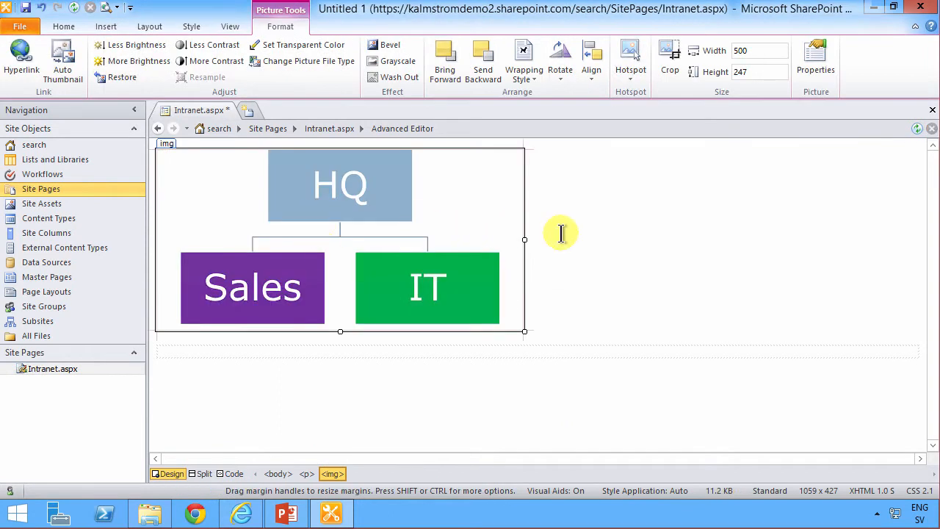
# Set the inserted picture's border thickness to 0 in its picture properties.
pyautogui.click(478, 203)
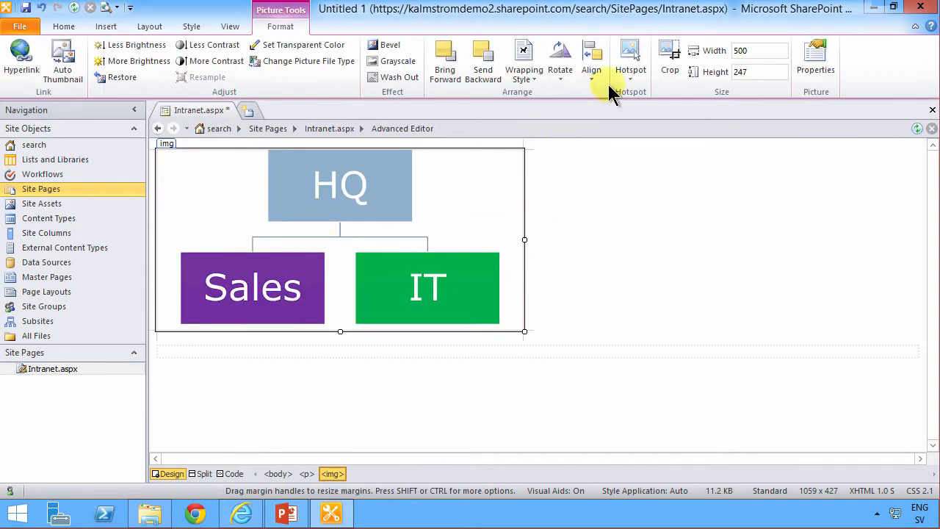
pyautogui.click(816, 58)
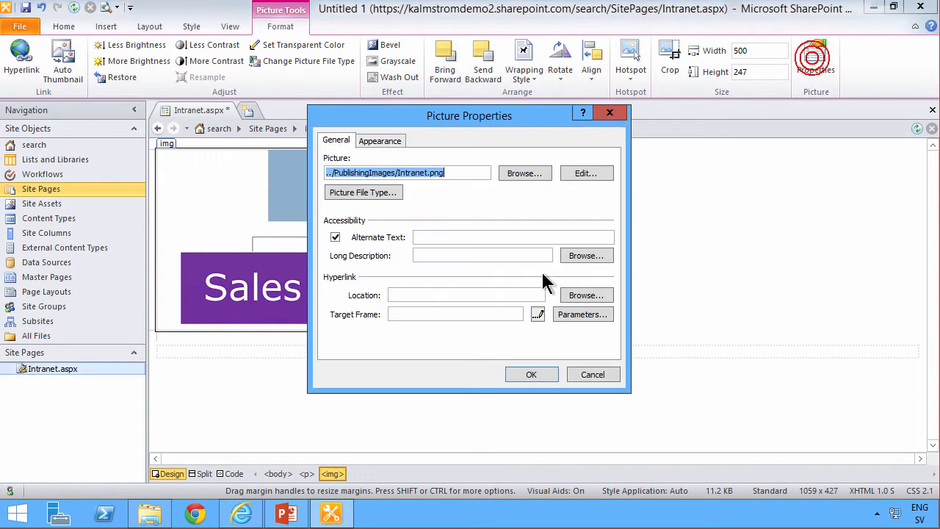
pyautogui.click(367, 140)
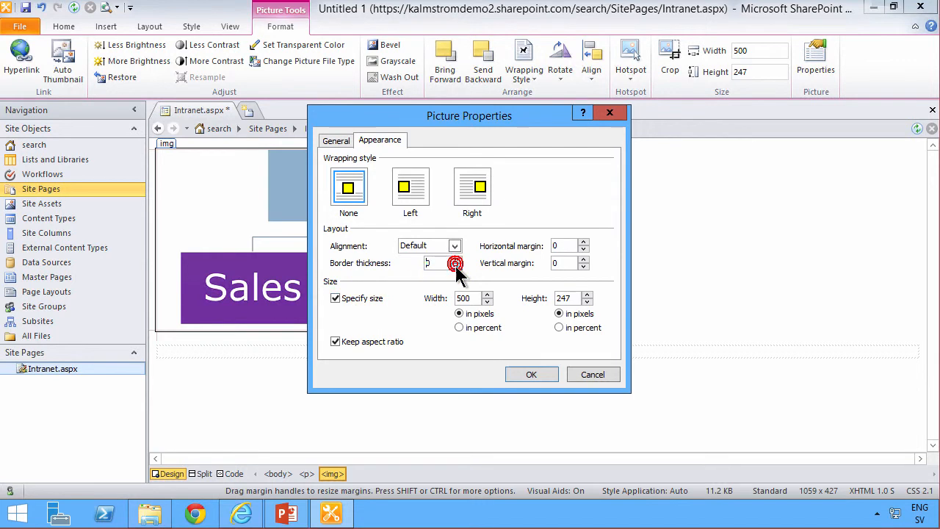
pyautogui.click(521, 375)
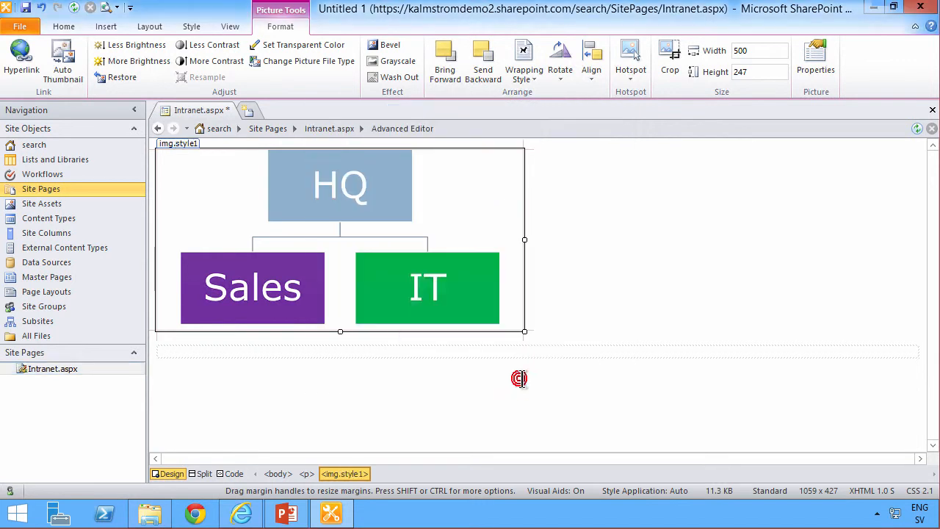
pyautogui.click(573, 294)
pyautogui.click(361, 204)
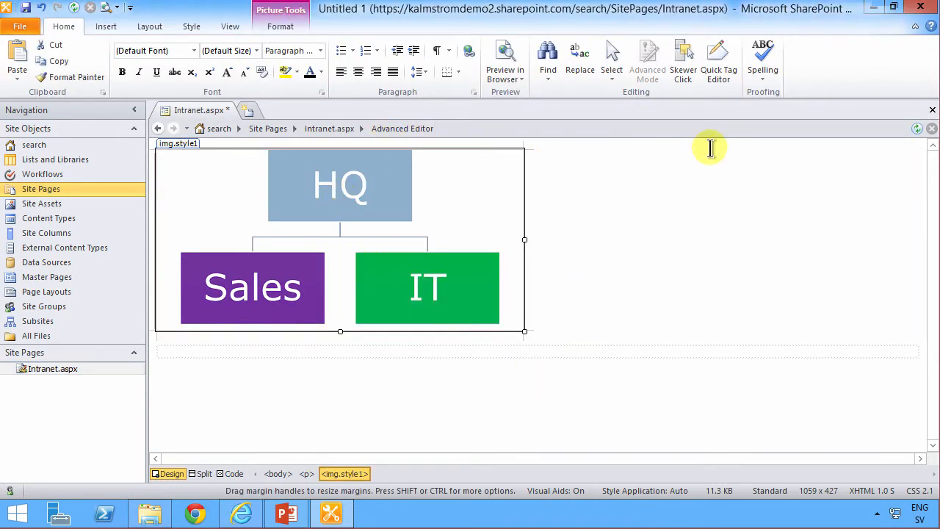
pyautogui.click(279, 26)
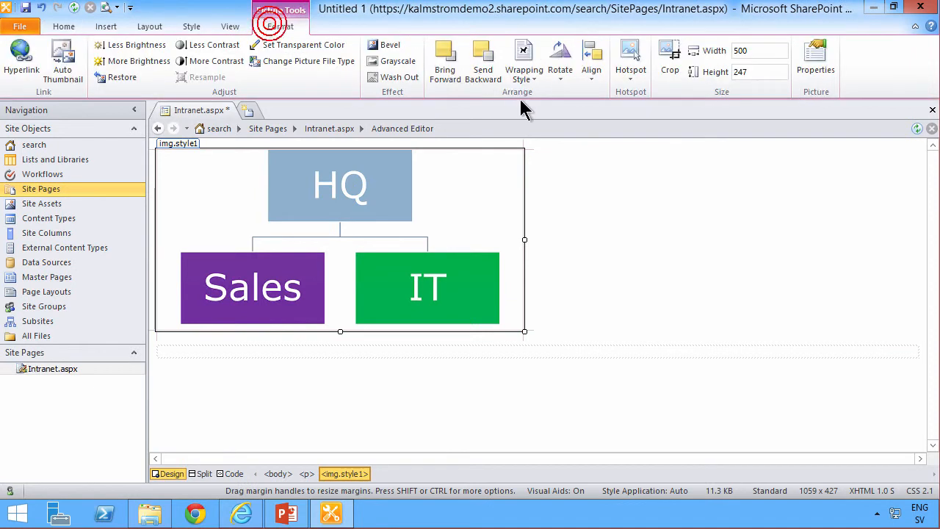
pyautogui.click(629, 73)
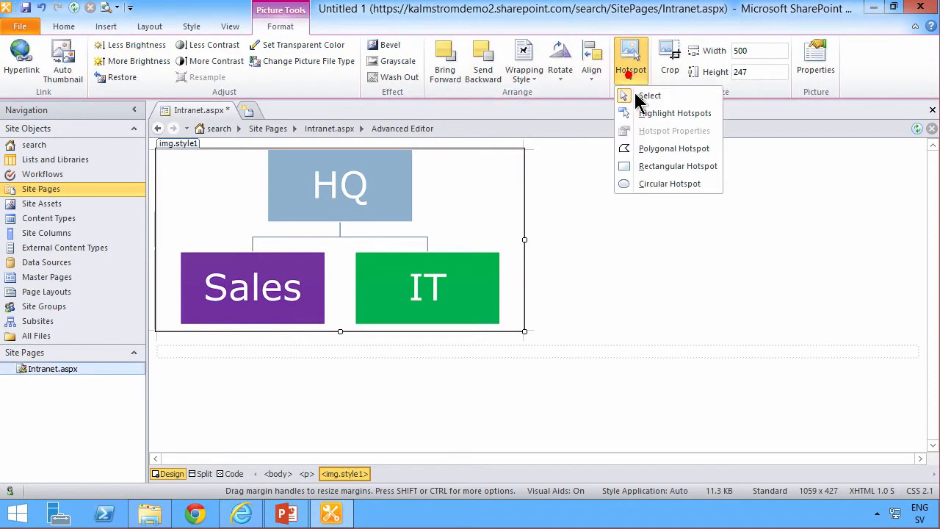
pyautogui.click(665, 167)
pyautogui.moveTo(268, 150)
pyautogui.mouseDown()
pyautogui.moveTo(286, 173)
pyautogui.moveTo(392, 219)
pyautogui.moveTo(418, 220)
pyautogui.mouseUp()
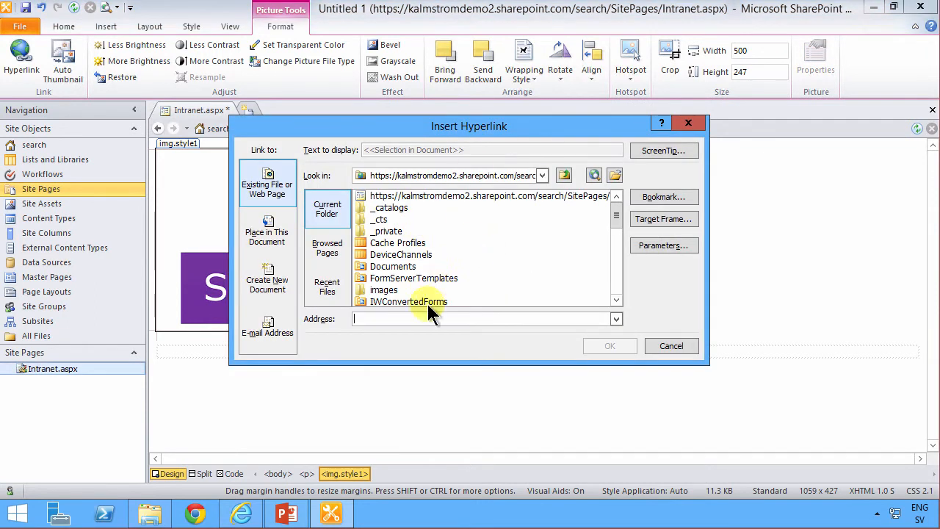
pyautogui.click(474, 175)
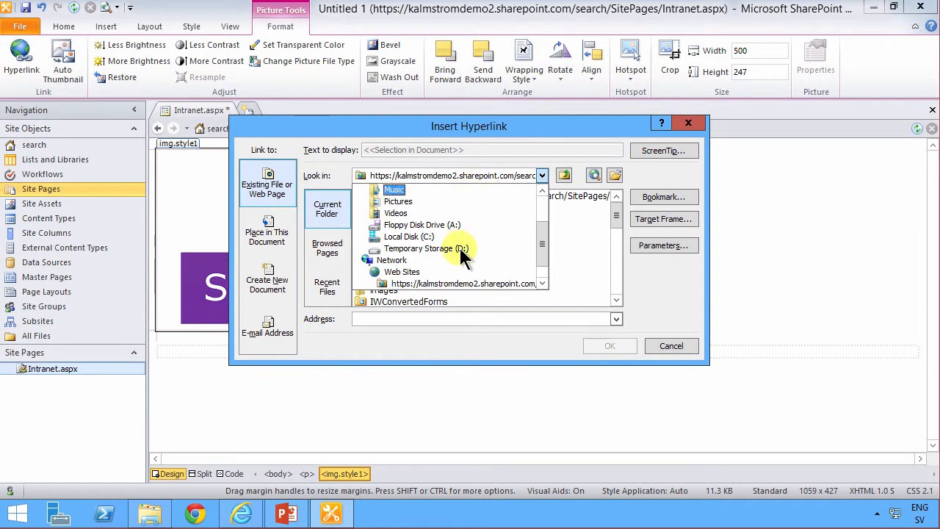
pyautogui.click(461, 285)
pyautogui.click(401, 318)
pyautogui.write('h')
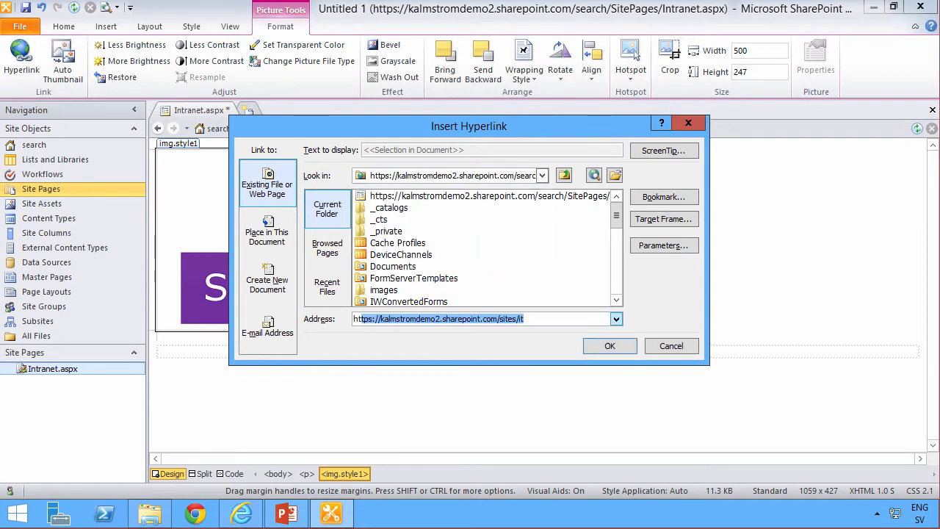
pyautogui.write('tt')
pyautogui.press('End')
pyautogui.hotkey('ctrl', 'shift', 'Left')
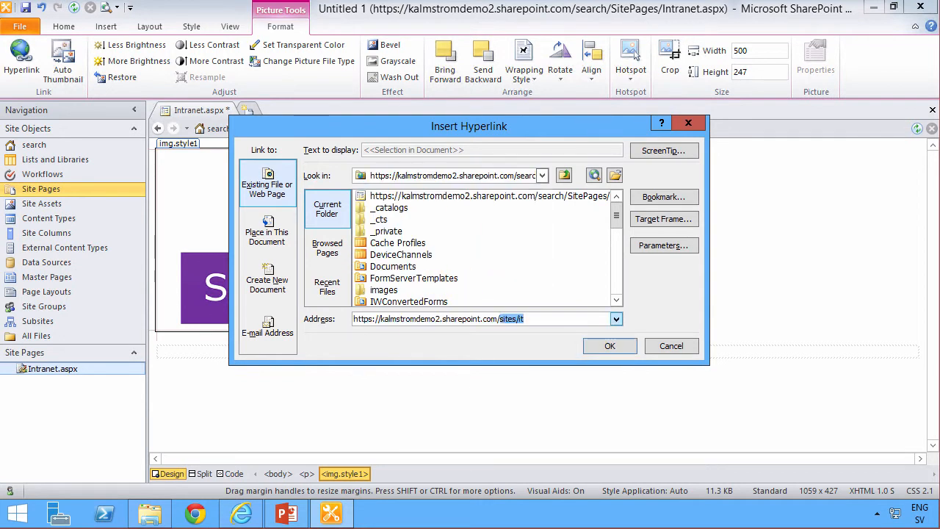
pyautogui.click(596, 349)
pyautogui.click(631, 65)
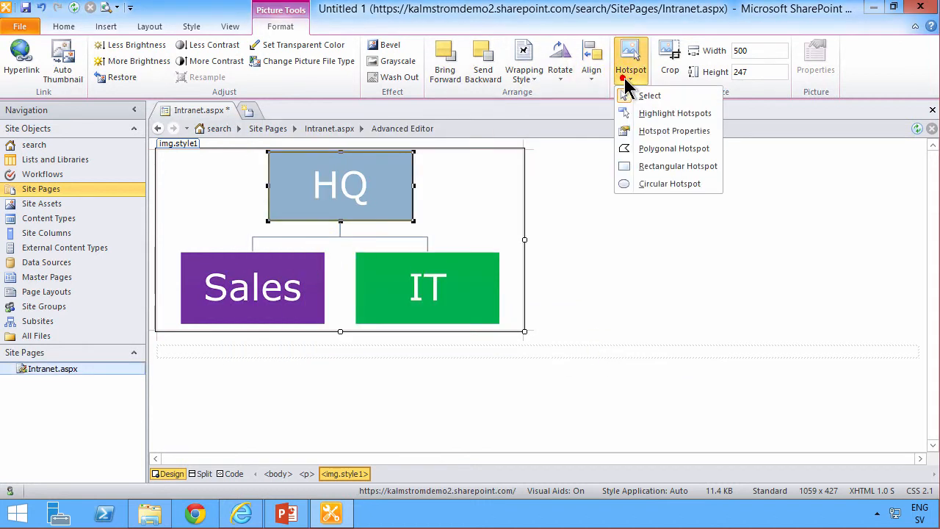
pyautogui.click(647, 168)
pyautogui.moveTo(182, 255)
pyautogui.mouseDown()
pyautogui.moveTo(285, 319)
pyautogui.moveTo(329, 325)
pyautogui.mouseUp()
pyautogui.click(616, 319)
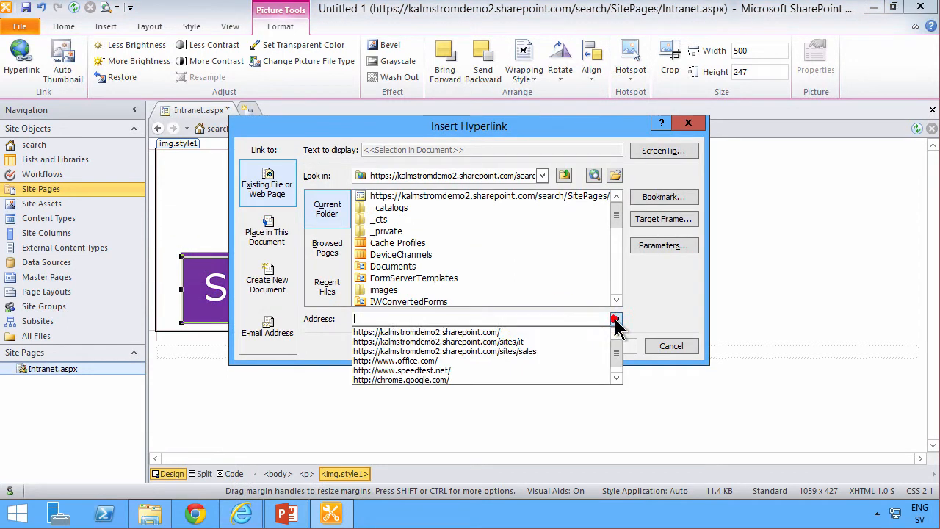
pyautogui.click(494, 351)
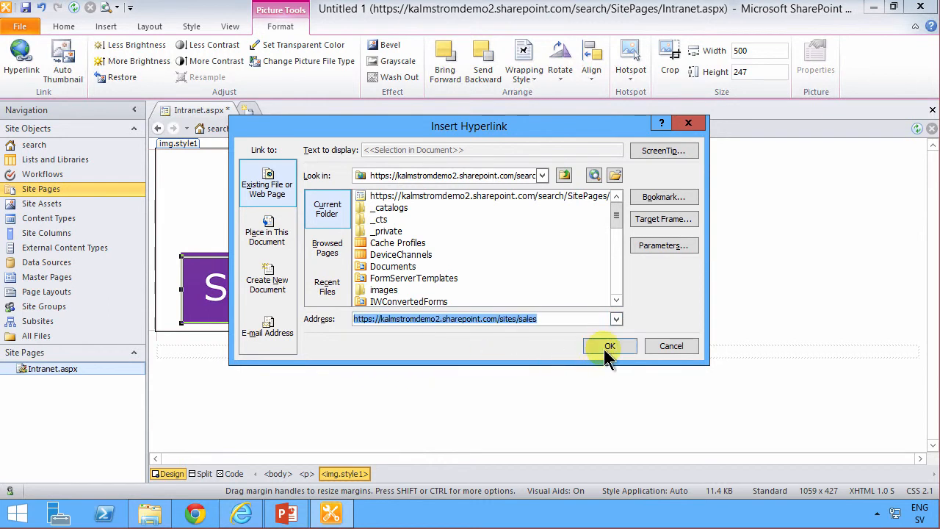
pyautogui.click(608, 346)
pyautogui.click(630, 74)
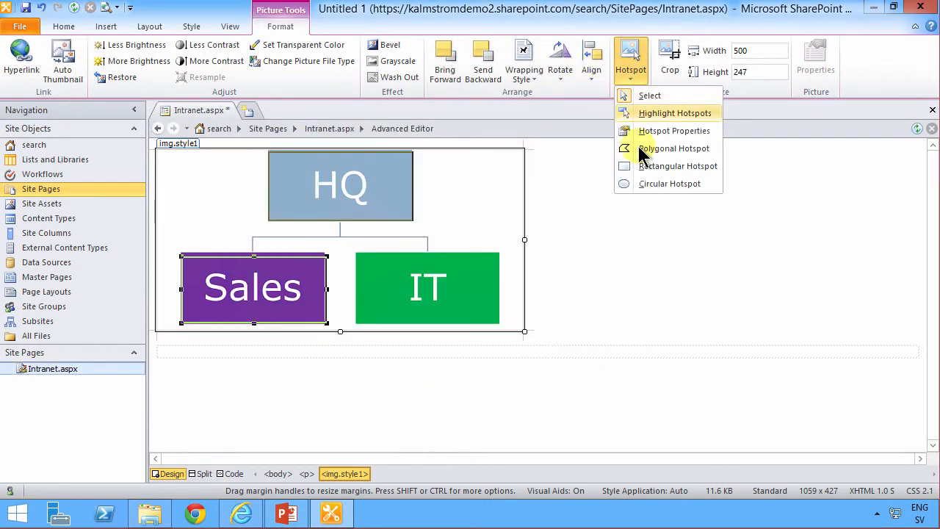
pyautogui.click(661, 166)
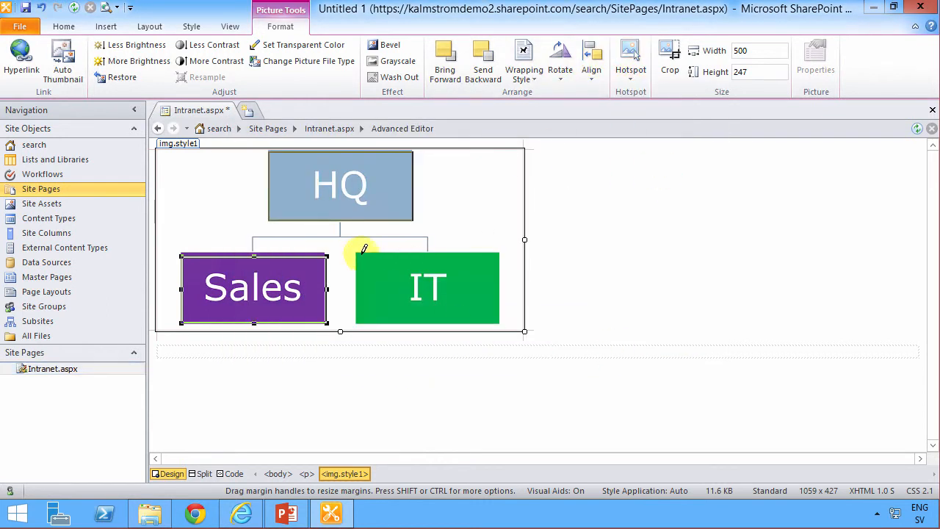
pyautogui.moveTo(497, 307); pyautogui.dragTo(503, 319)
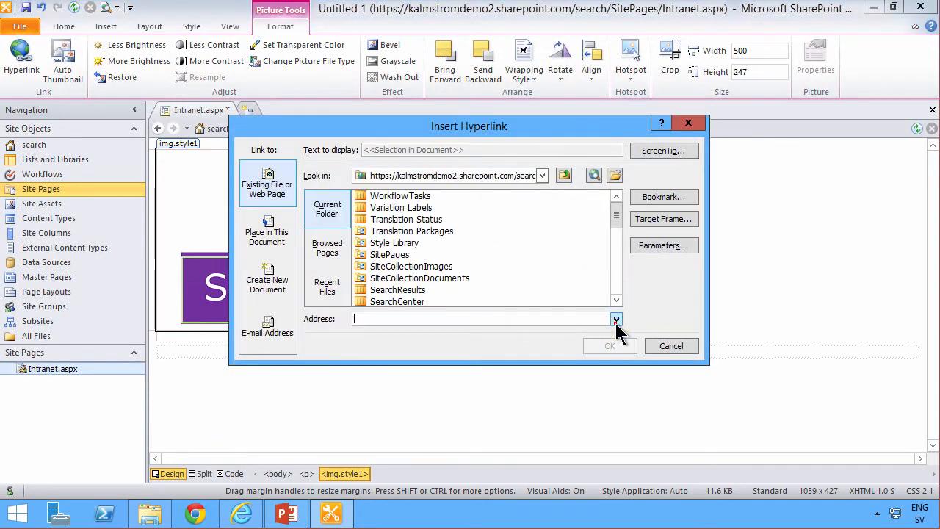
pyautogui.click(615, 319)
pyautogui.click(516, 351)
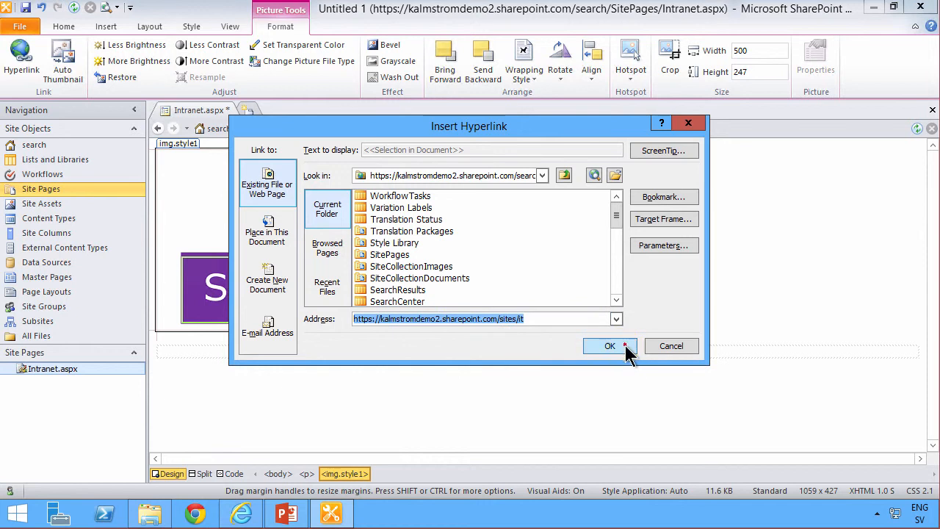
pyautogui.click(609, 346)
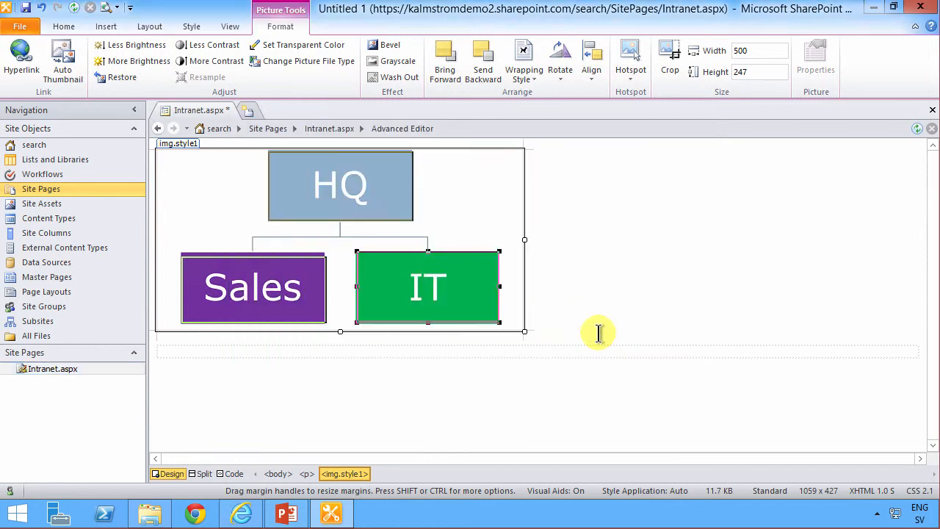
pyautogui.click(592, 310)
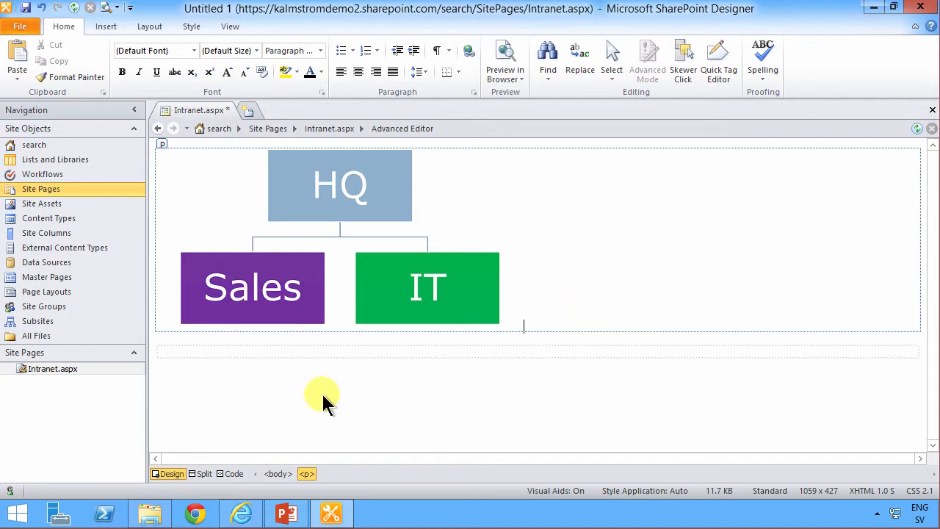
pyautogui.click(233, 474)
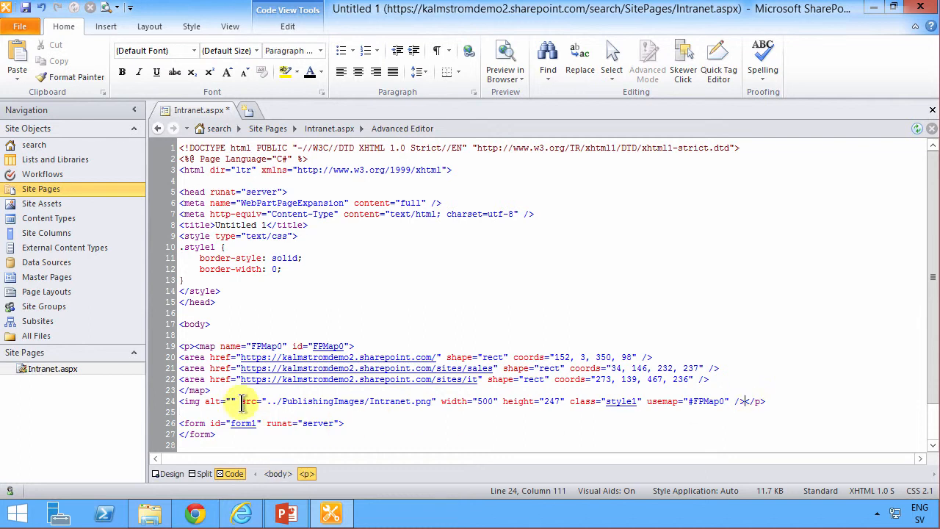
pyautogui.moveTo(747, 401); pyautogui.dragTo(196, 346)
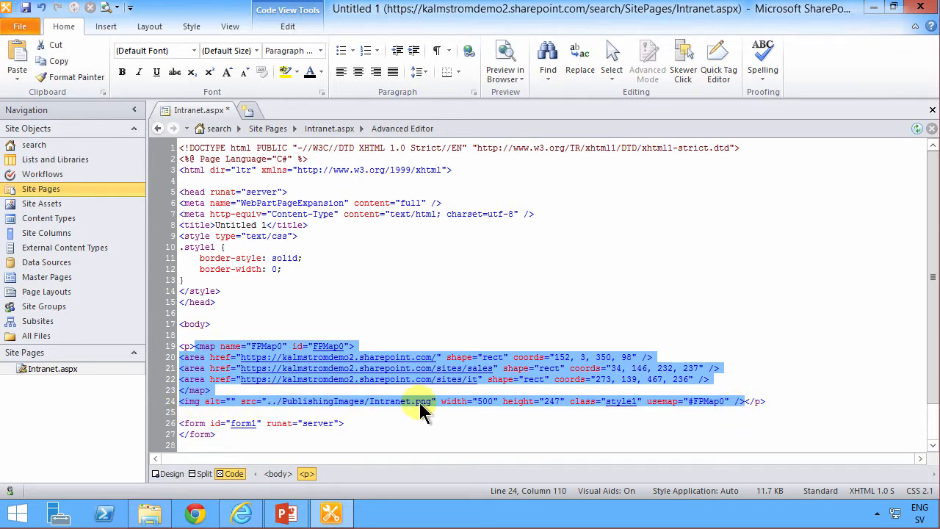
pyautogui.doubleClick(312, 401)
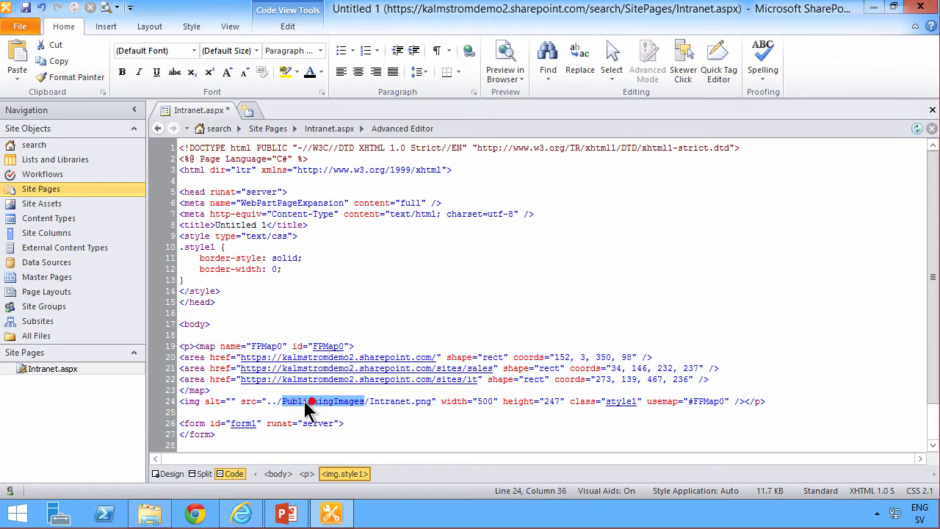
pyautogui.click(265, 401)
pyautogui.moveTo(294, 397); pyautogui.dragTo(417, 401)
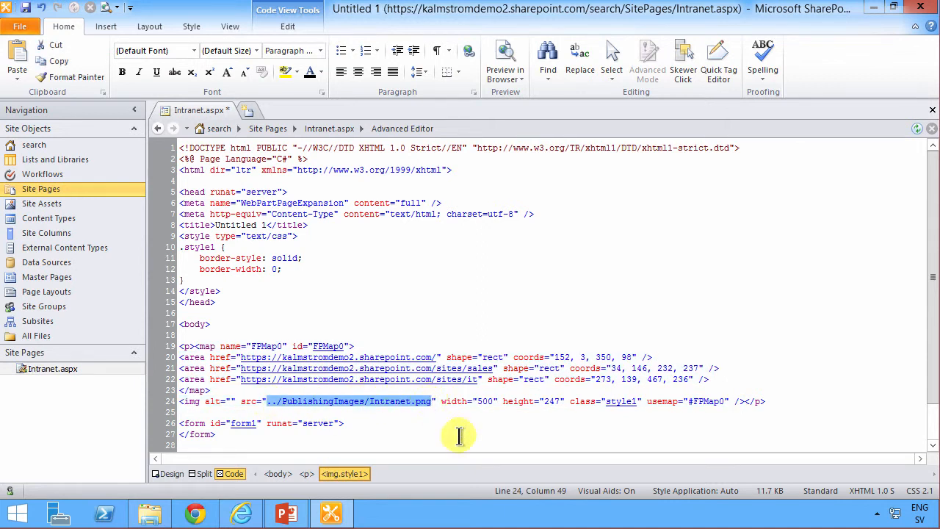
pyautogui.write('https://kalmstromdemo2.sharepoint.com/search/PublishingImages/Intranet.png')
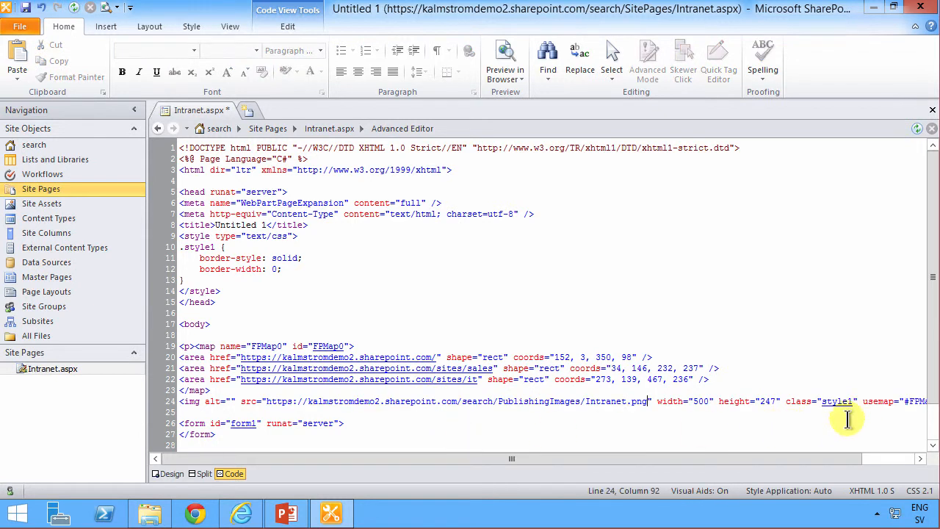
# Copy the image map and image markup, then switch to the browser showing the search results page.
pyautogui.moveTo(639, 453); pyautogui.dragTo(742, 461)
pyautogui.moveTo(903, 401); pyautogui.dragTo(195, 346)
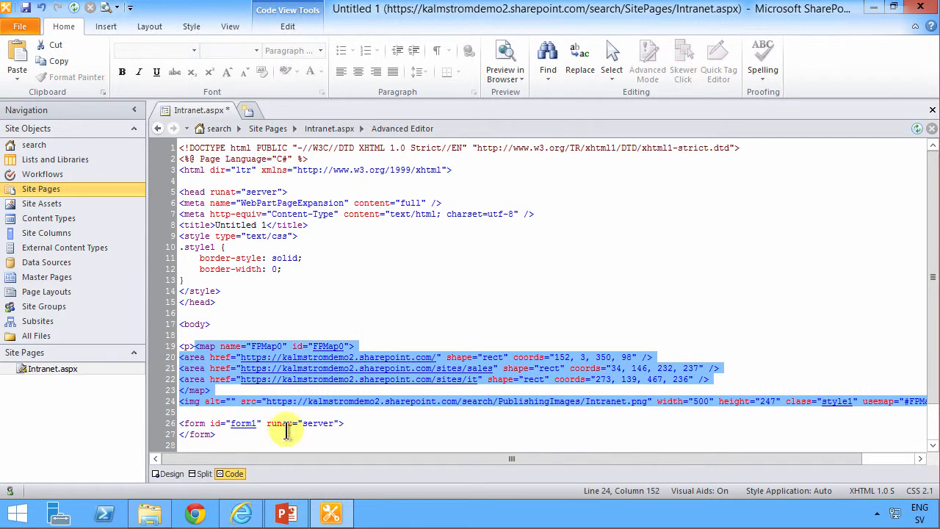
pyautogui.click(243, 515)
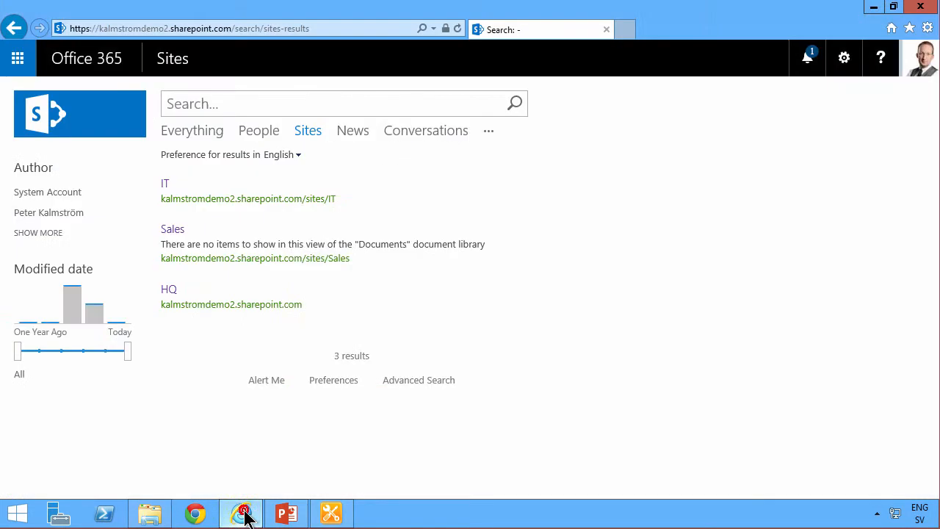
# Edit the search results page and add a Content Editor web part from Media and Content to the Main Zone.
pyautogui.click(844, 58)
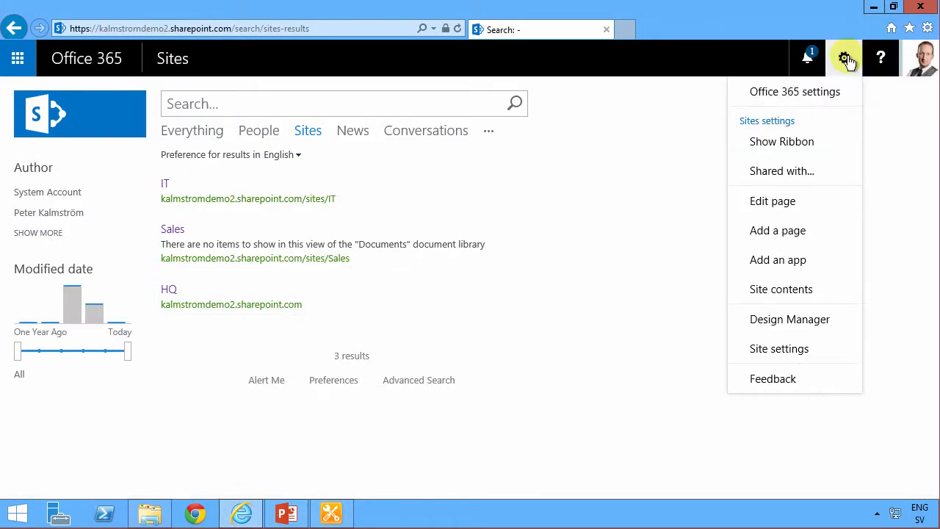
pyautogui.click(788, 208)
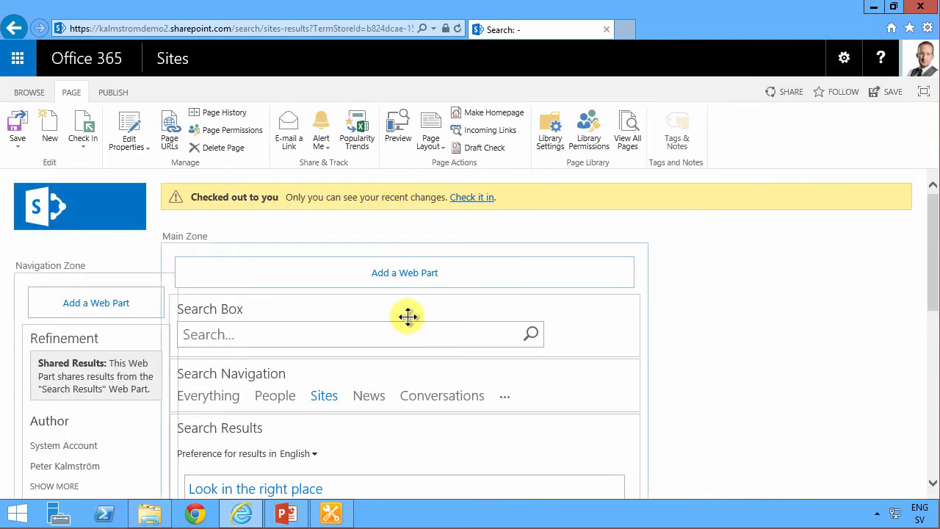
pyautogui.click(402, 275)
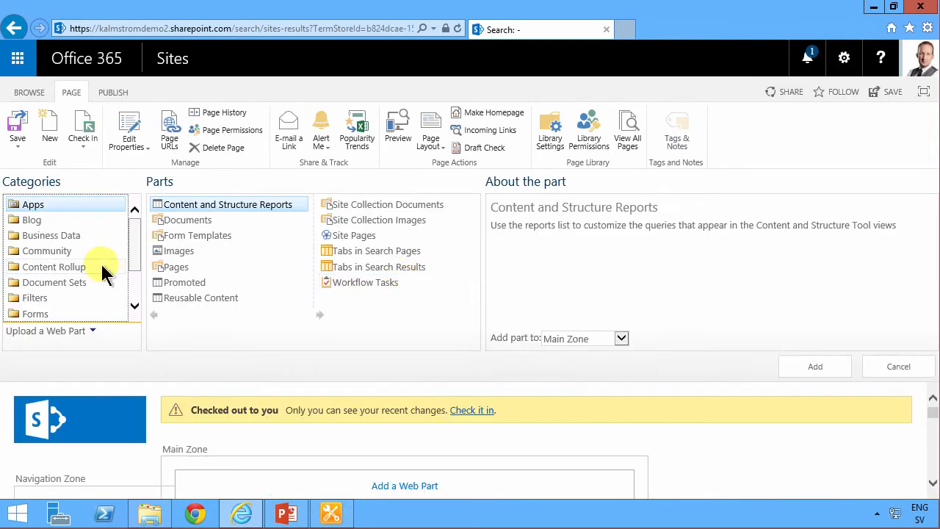
pyautogui.moveTo(133, 249); pyautogui.dragTo(134, 288)
pyautogui.scroll(-2, 133, 293)
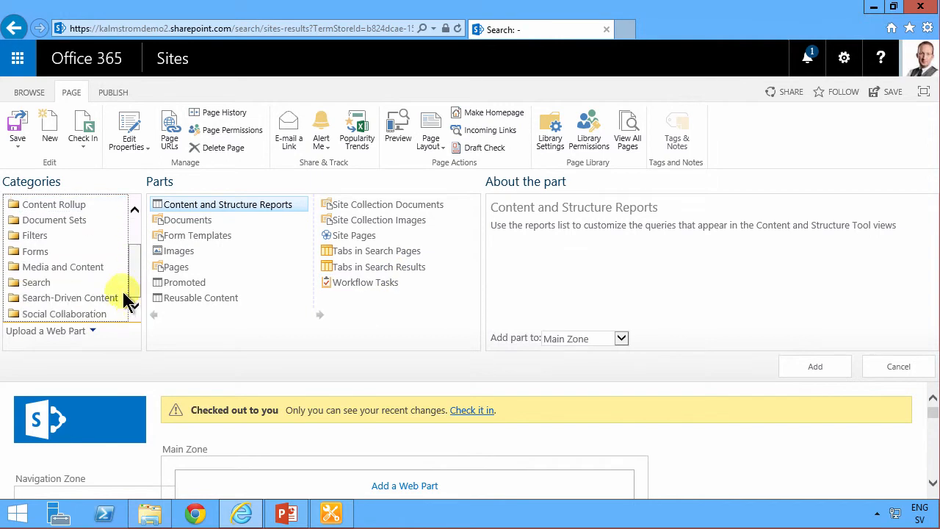
pyautogui.click(79, 267)
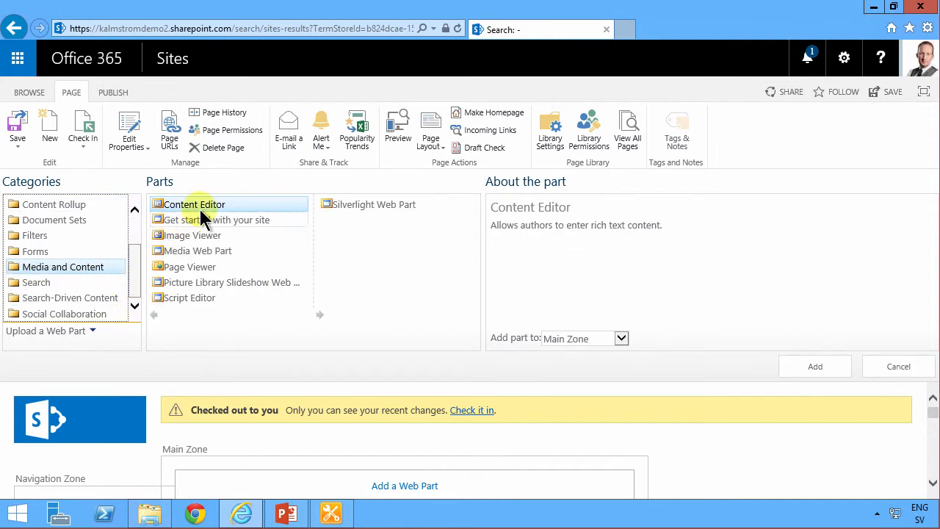
pyautogui.click(828, 367)
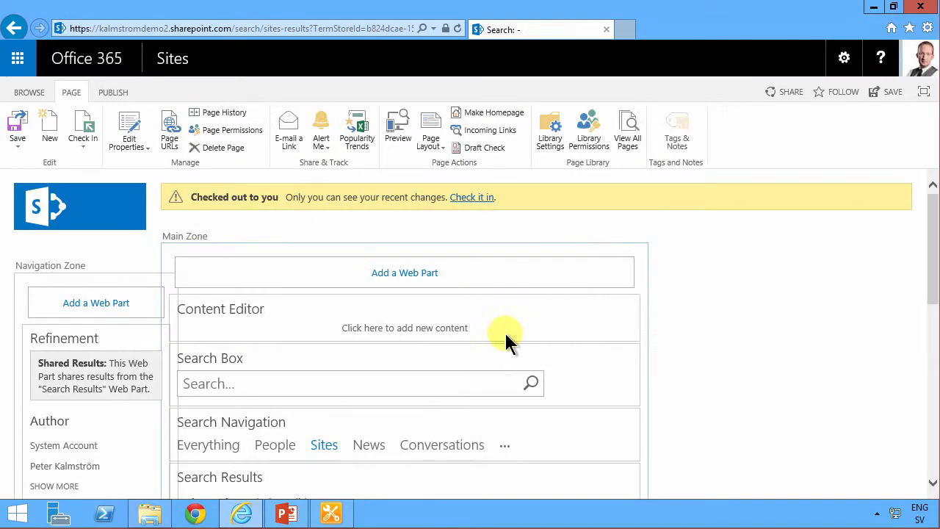
# Move the Content Editor below Search Navigation and paste the copied map and image code into its HTML source.
pyautogui.moveTo(454, 395); pyautogui.dragTo(451, 472)
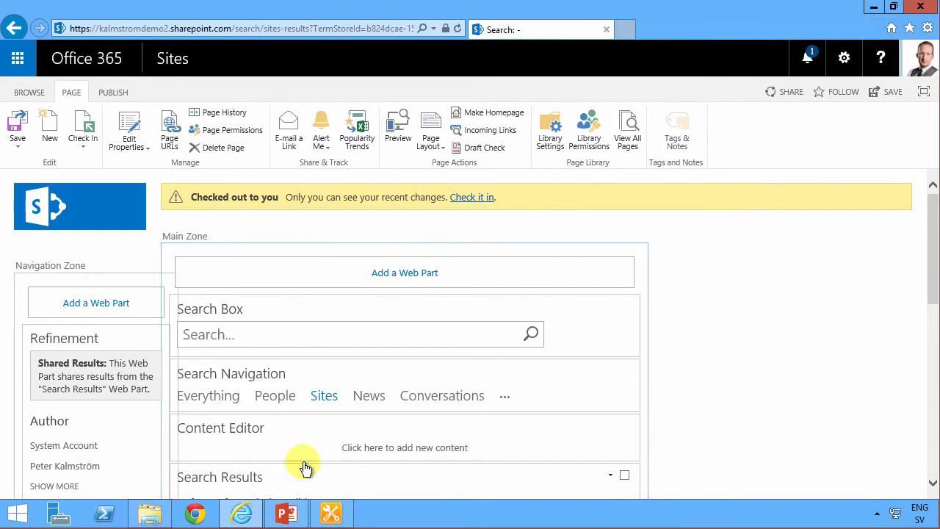
pyautogui.click(431, 448)
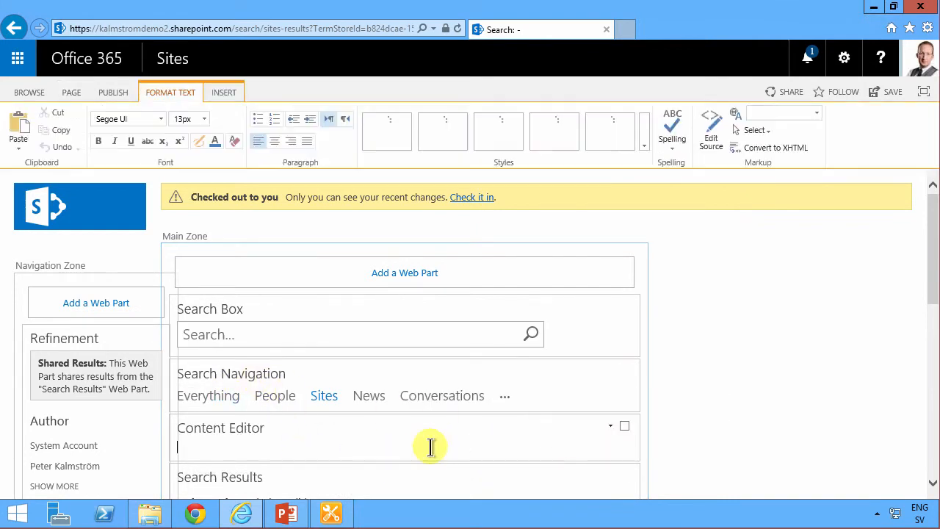
pyautogui.click(712, 129)
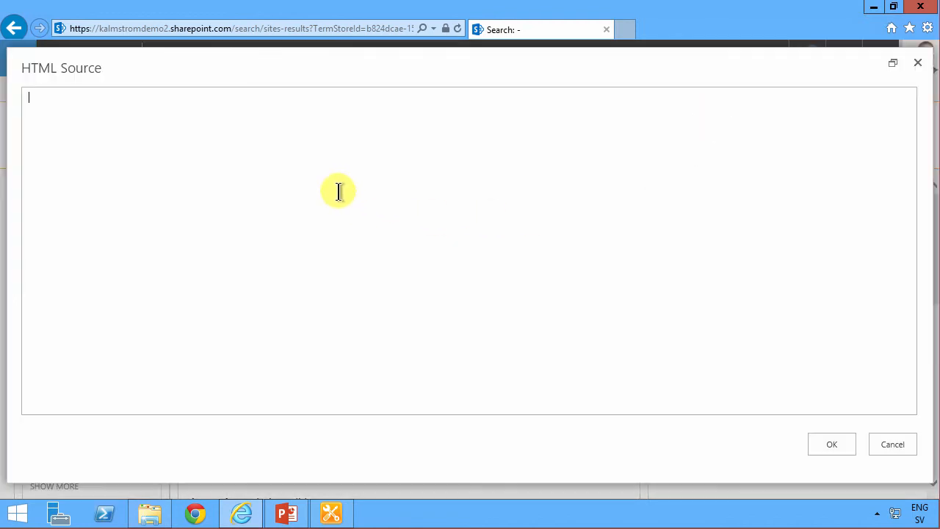
pyautogui.write('<map name="FPMap0" id="FPMap0"> <area href="https://kalmstromdemo2.sharepoint.com/" shape="rect" coords="152, 3, 350, 98" /> <area href="https://kalmstromdemo2.sharepoint.com/sites/sales" shape="rect" coords="34, 146, 232, 237" /> <area href="https://kalmstromdemo2.sharepoint.com/sites/it" shape="rect" coords="273, 139, 467, 236" /> </map> <img alt="" src="https://kalmstromdemo2.sharepoint.com/search/PublishingImages/Intranet.png" width="500" height="247" class="style1" usemap="#FPMap0" />')
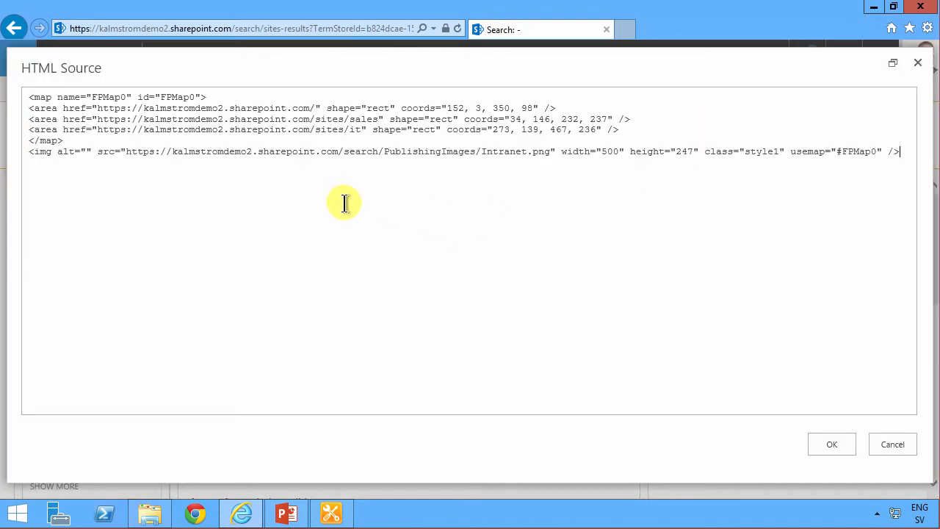
pyautogui.click(833, 445)
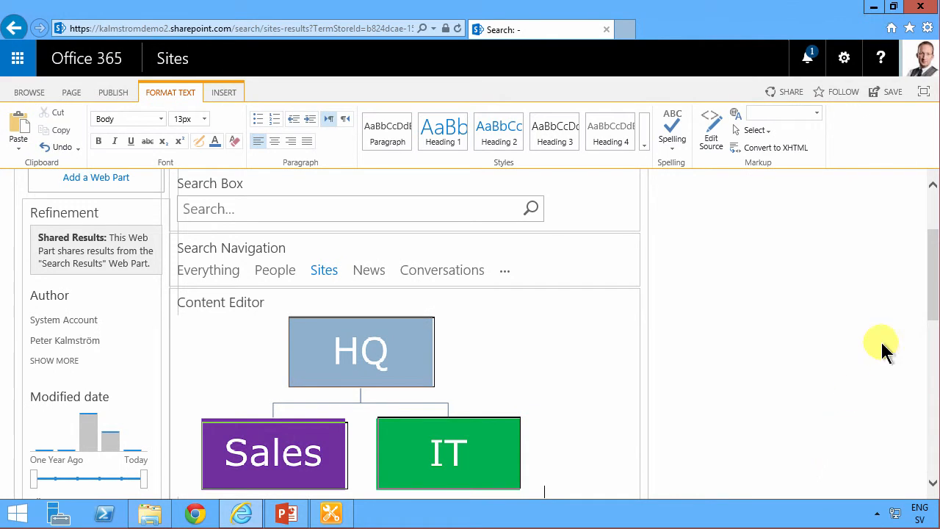
# Publish the edited search results page.
pyautogui.moveTo(937, 310); pyautogui.dragTo(882, 284)
pyautogui.click(117, 92)
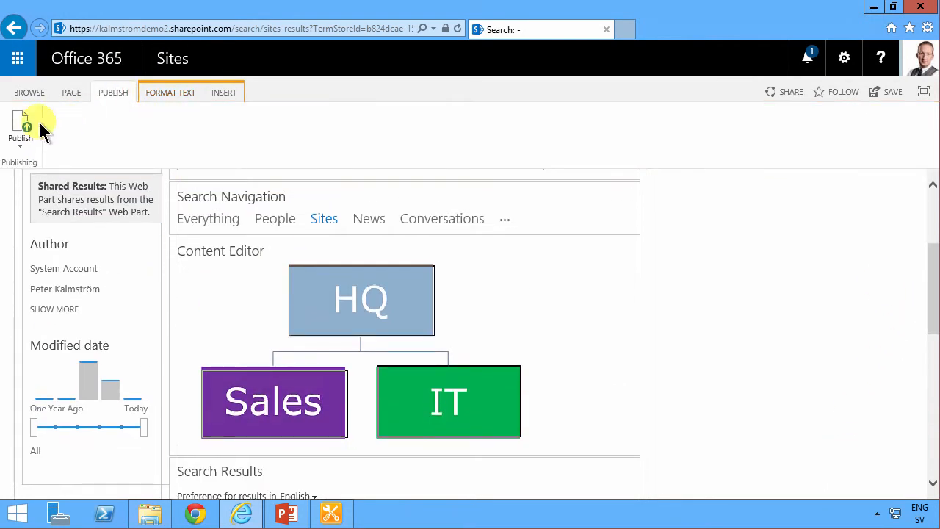
pyautogui.click(24, 128)
pyautogui.click(530, 360)
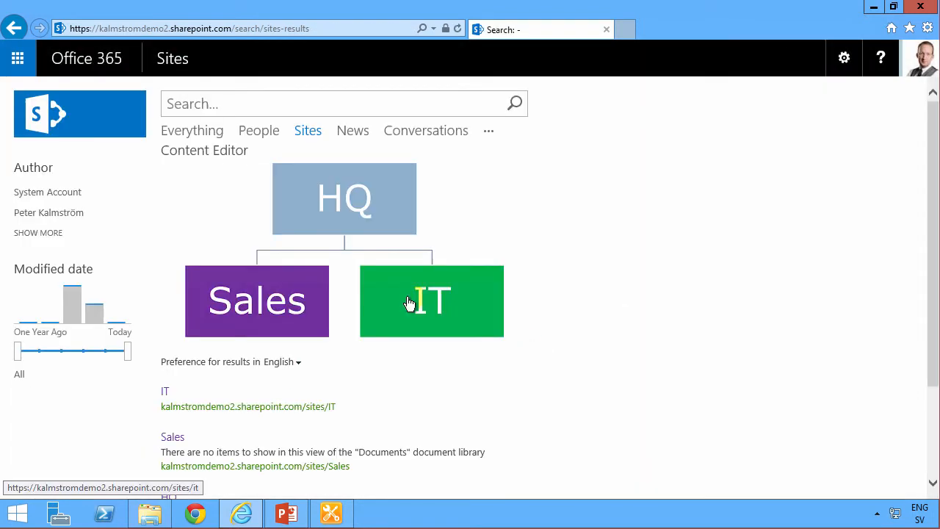
# Test the IT hotspot on the org chart, then return to the search results page.
pyautogui.click(417, 302)
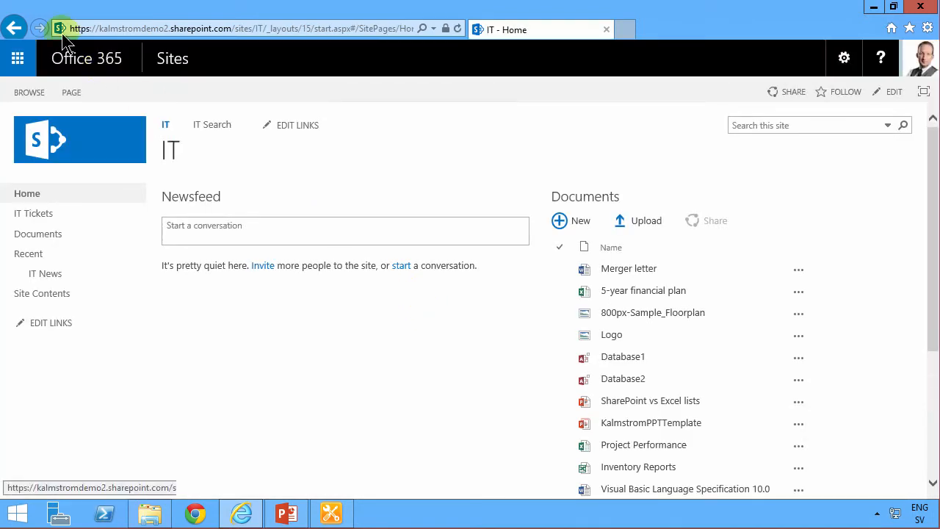
pyautogui.click(14, 28)
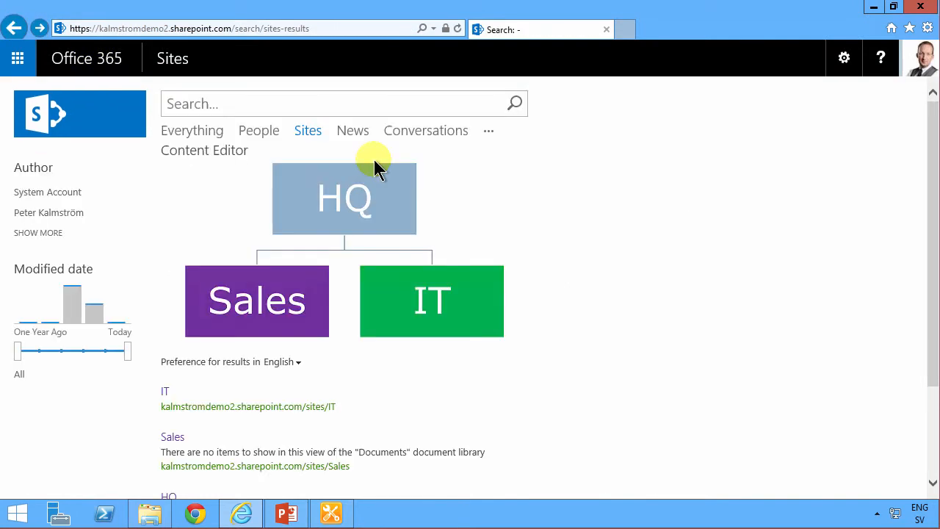